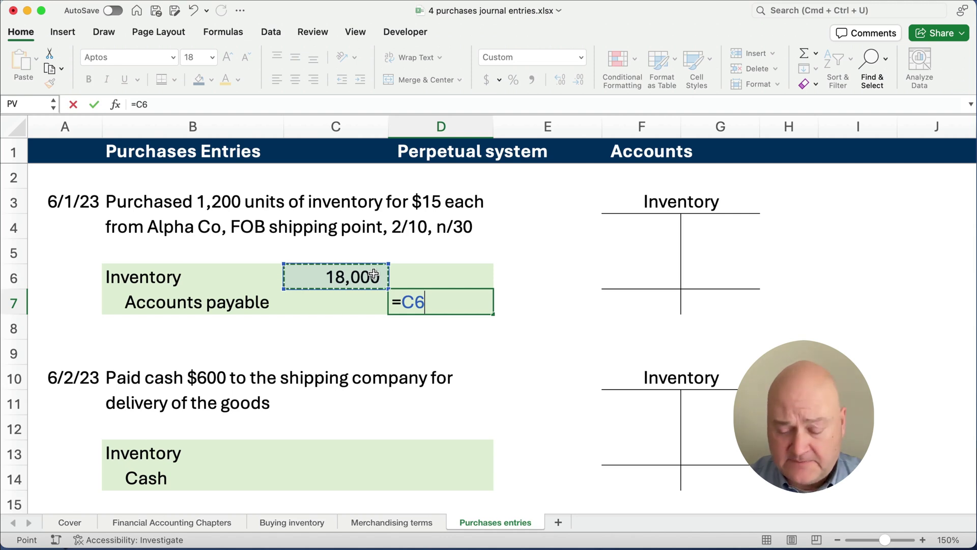
# - Finish the 6/1/23 accounts payable credit as =C6 and post an 18,000 debit to the first Inventory T-account in F4
pyautogui.press('Return')
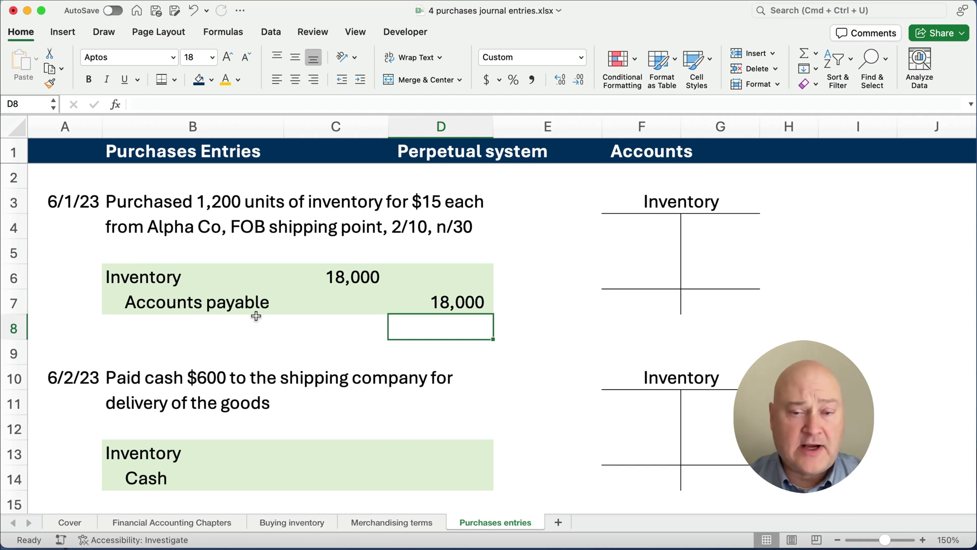
pyautogui.click(636, 228)
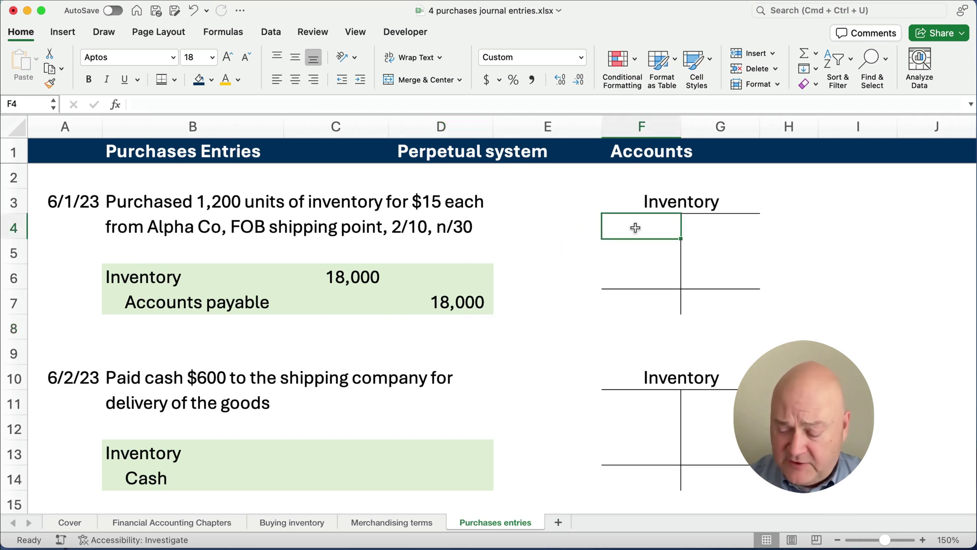
pyautogui.write('18000')
pyautogui.press('Return')
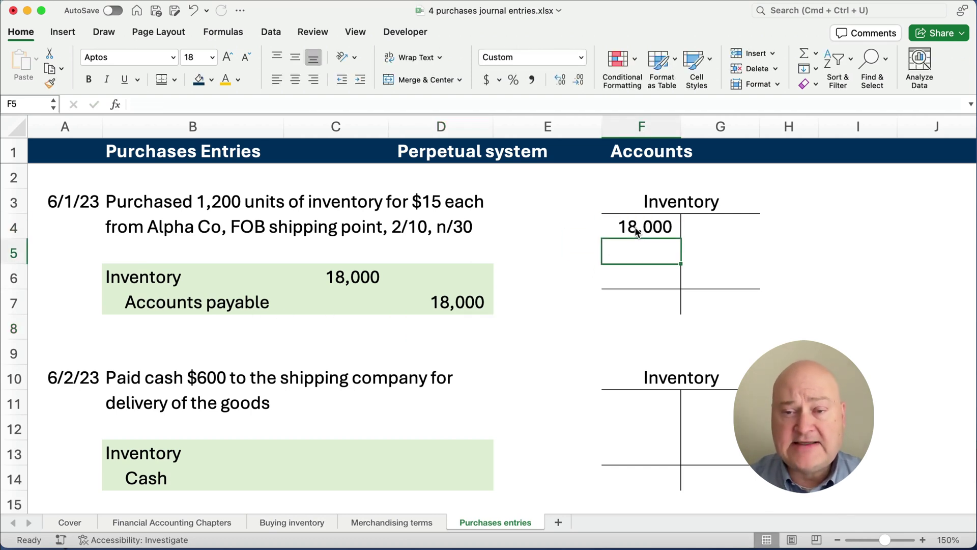
pyautogui.click(651, 302)
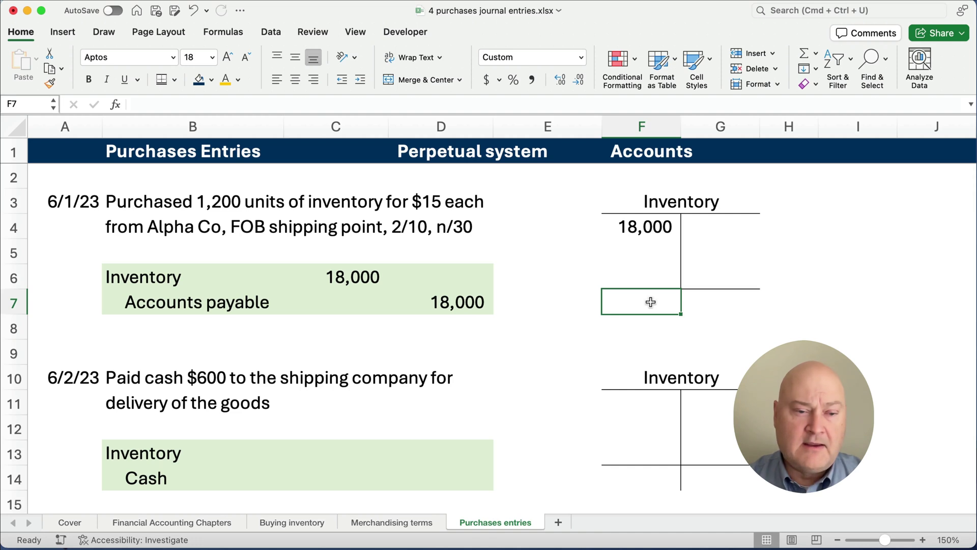
# - Record the 6/2/23 shipping payment with a 600 debit to Inventory in C13 and a 600 credit to Cash in D14
pyautogui.scroll(-1, 72, 371)
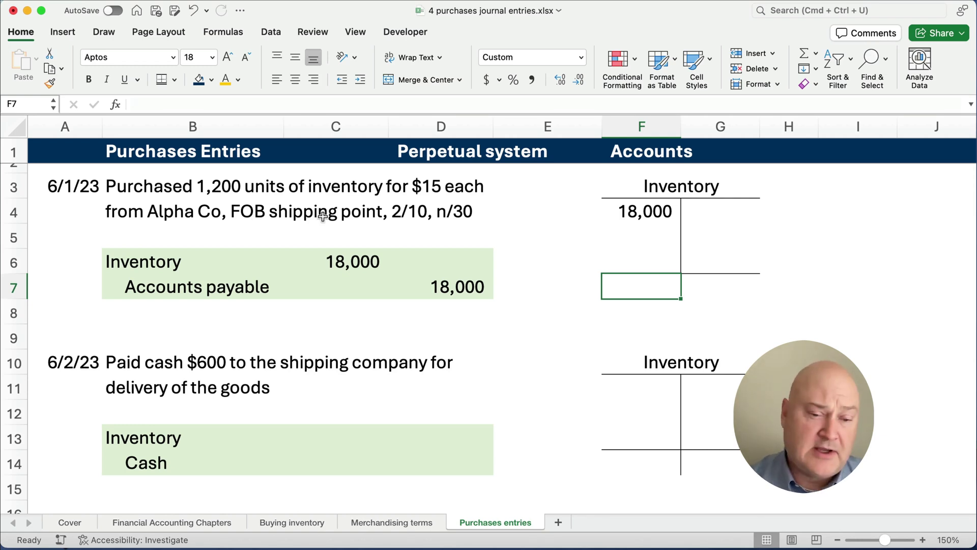
pyautogui.moveTo(153, 435); pyautogui.dragTo(154, 455)
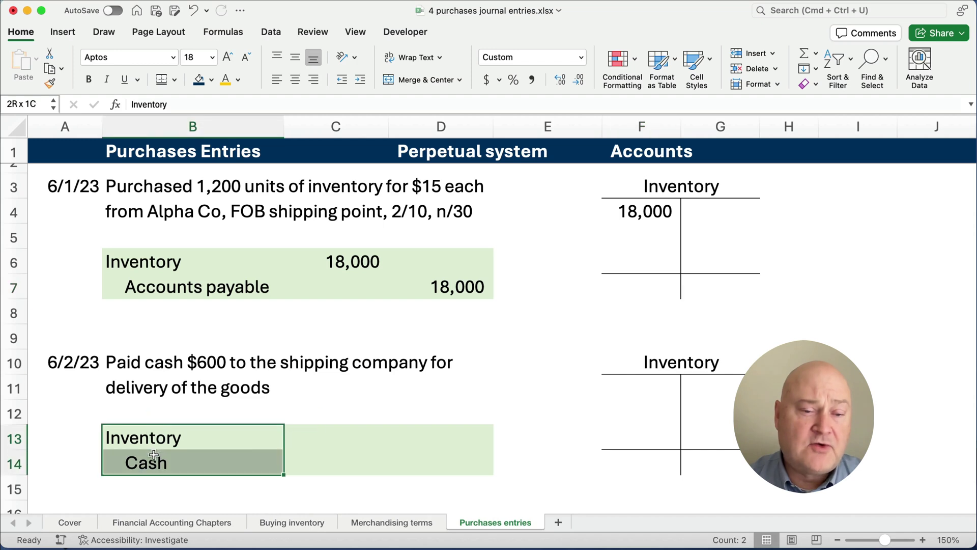
pyautogui.click(349, 433)
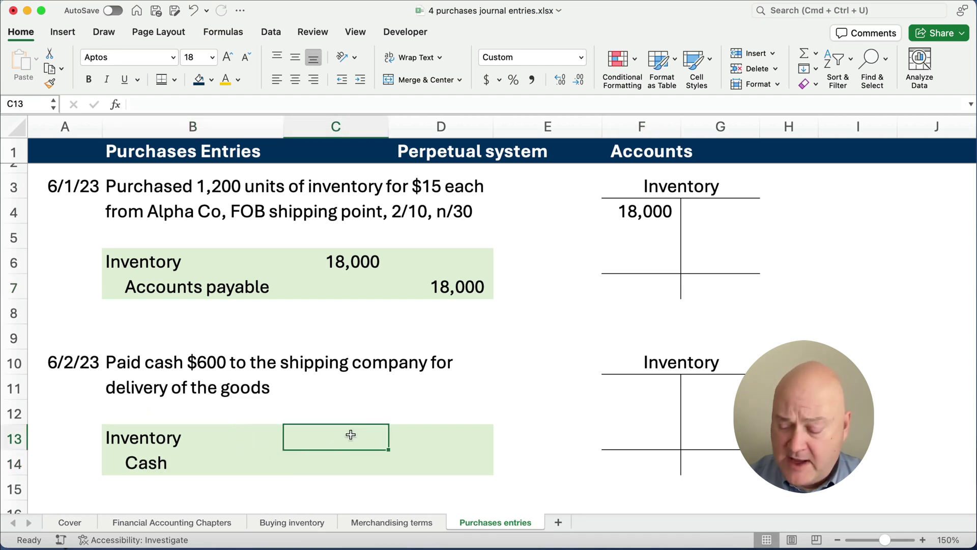
pyautogui.write('600')
pyautogui.press('Tab')
pyautogui.press('Down')
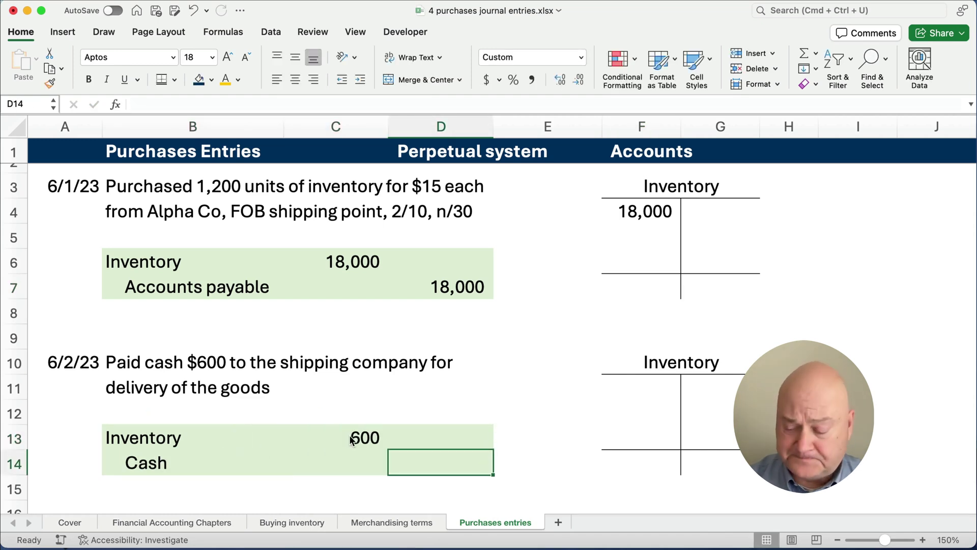
pyautogui.write('600')
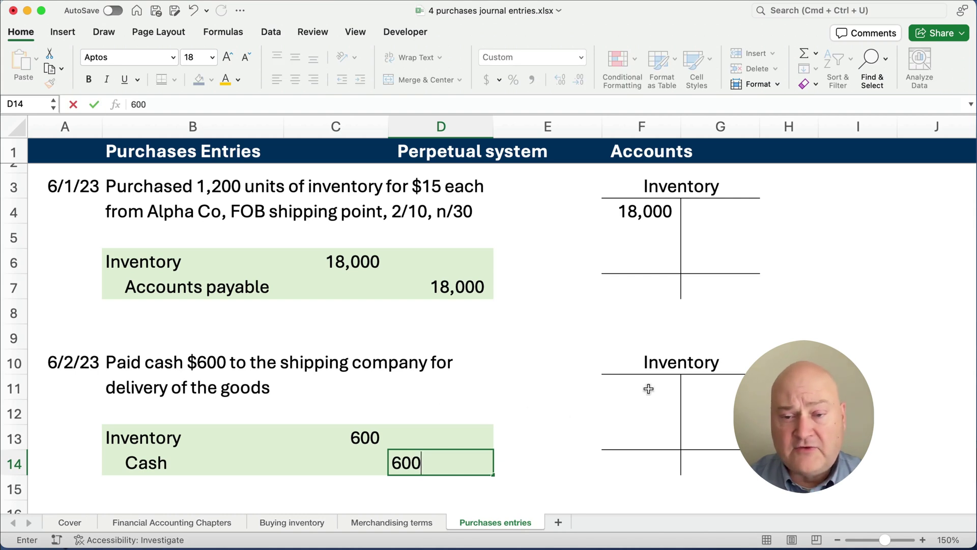
# - Enter 18,000 and 600 on the debit side of the 6/2/23 Inventory T-account, in F11 and F12
pyautogui.click(648, 389)
pyautogui.write('18000')
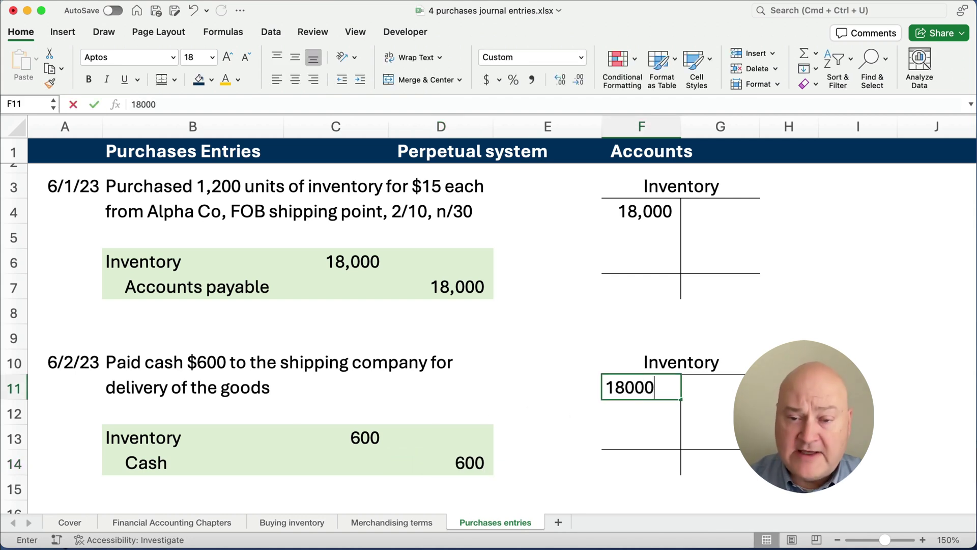
pyautogui.press('Return')
pyautogui.write('600')
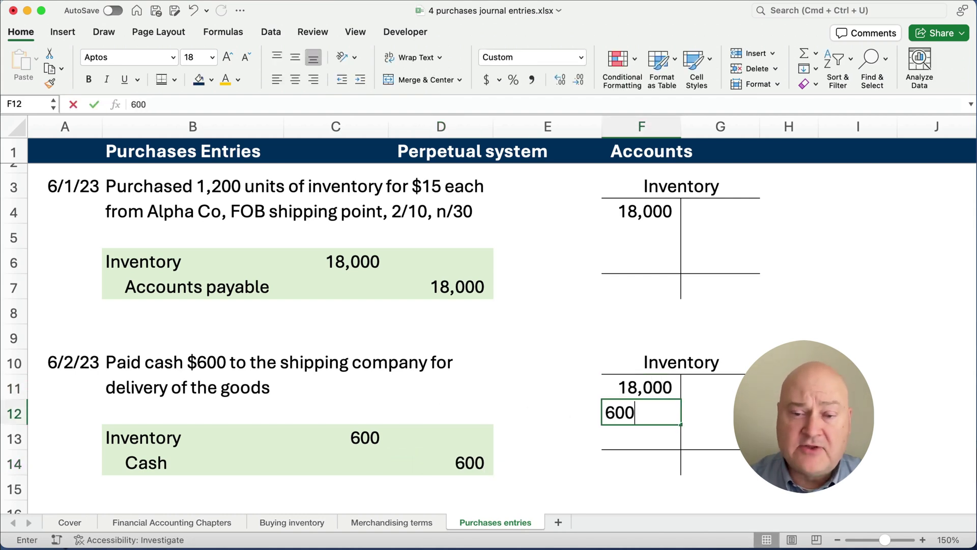
pyautogui.press('Return')
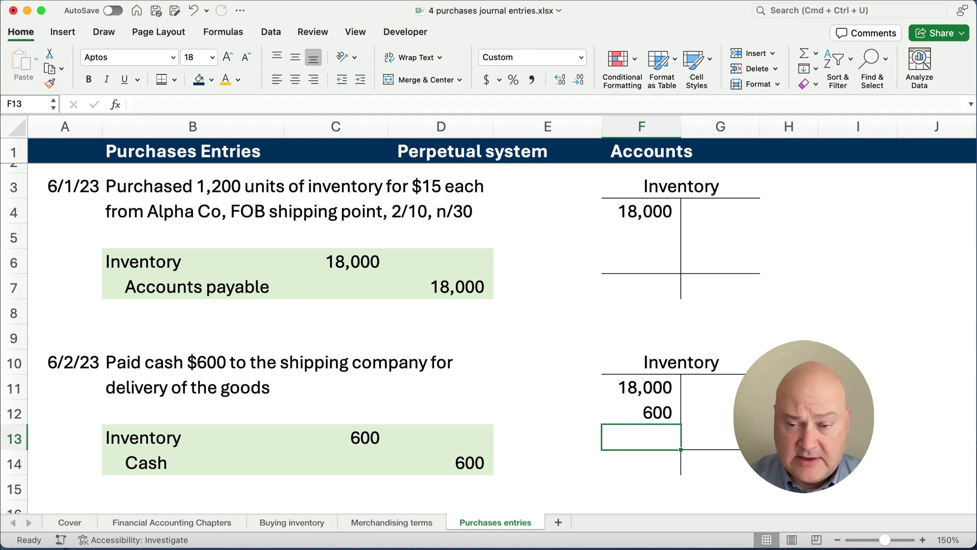
# - Calculate the 6/2/23 Inventory T-account balance in F14 by adding F11 and F12
pyautogui.click(666, 463)
pyautogui.write('=')
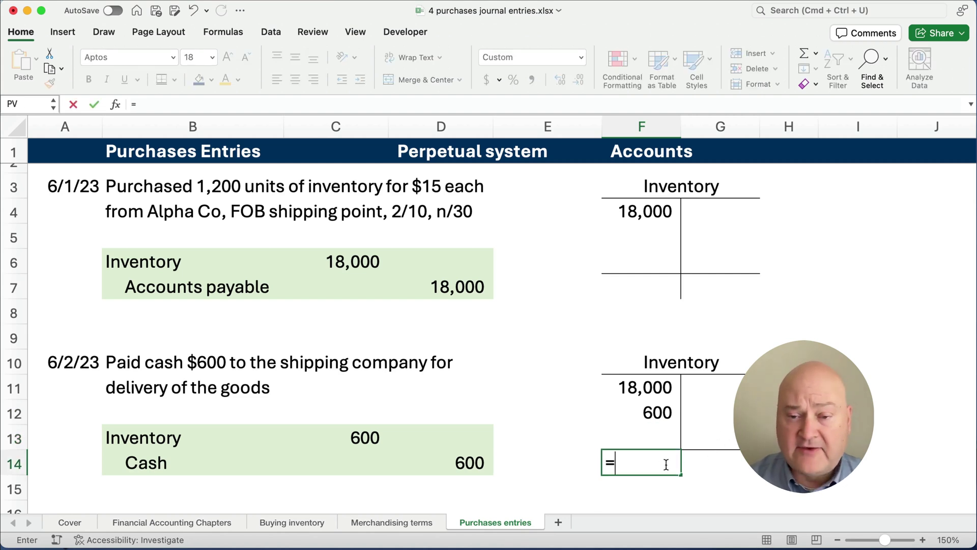
pyautogui.press('Up')
pyautogui.press('Up')
pyautogui.press('Up')
pyautogui.write('+')
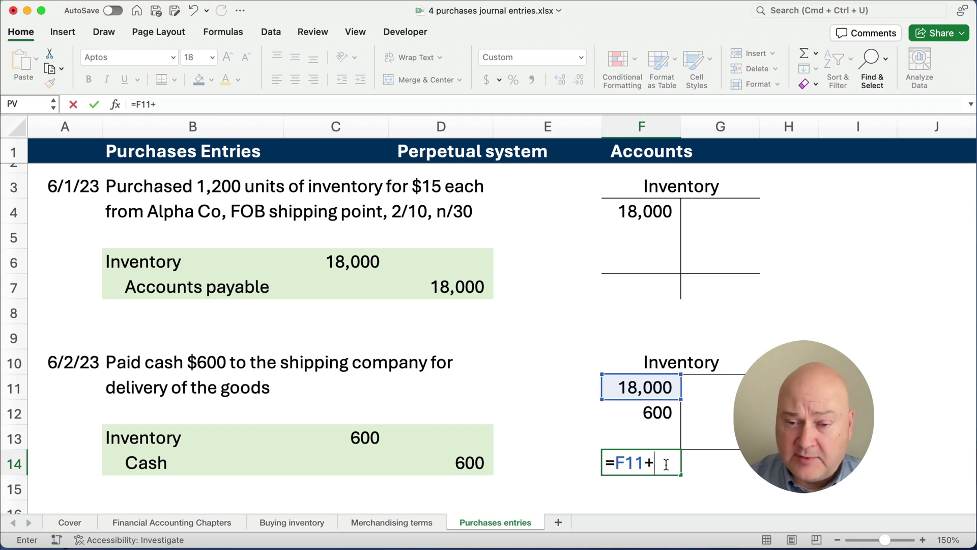
pyautogui.press('Up')
pyautogui.press('Up')
pyautogui.press('Return')
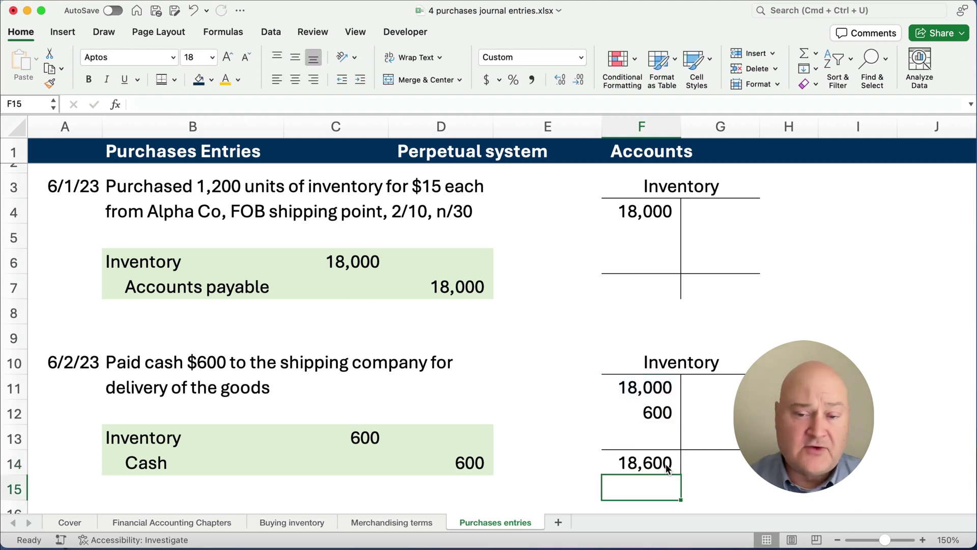
# - Clear the account names Inventory and Cash from the 6/6/23 return entry in B19:B20
pyautogui.scroll(-3, 536, 337)
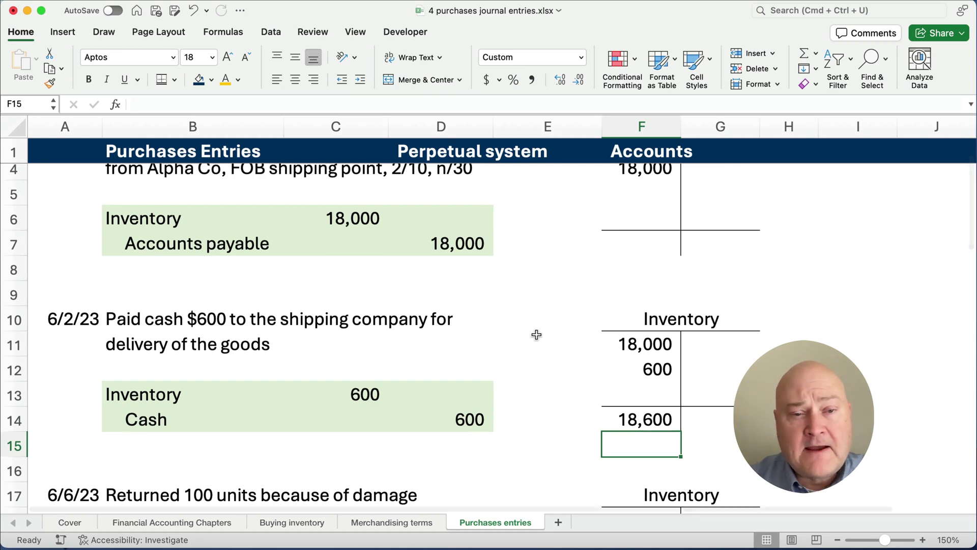
pyautogui.scroll(-4, 547, 331)
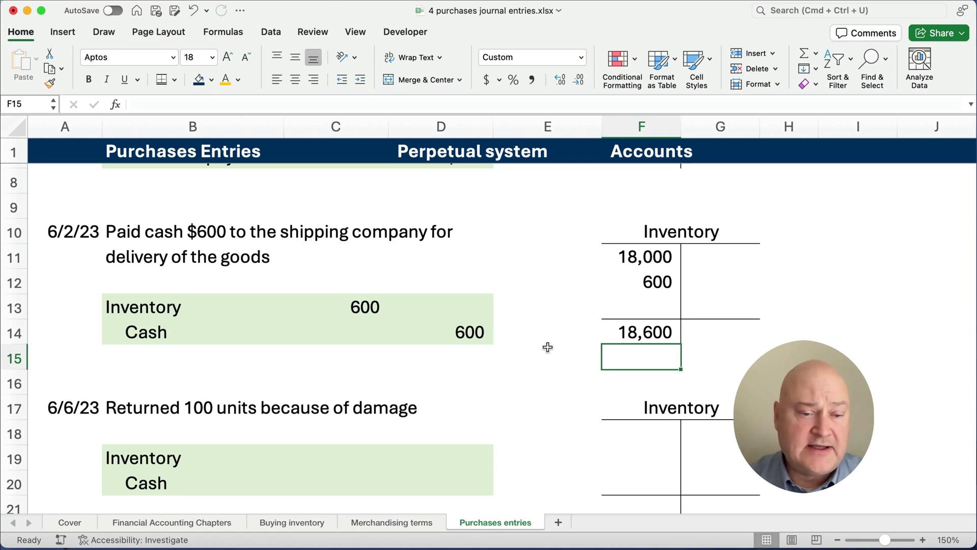
pyautogui.scroll(-4, 547, 346)
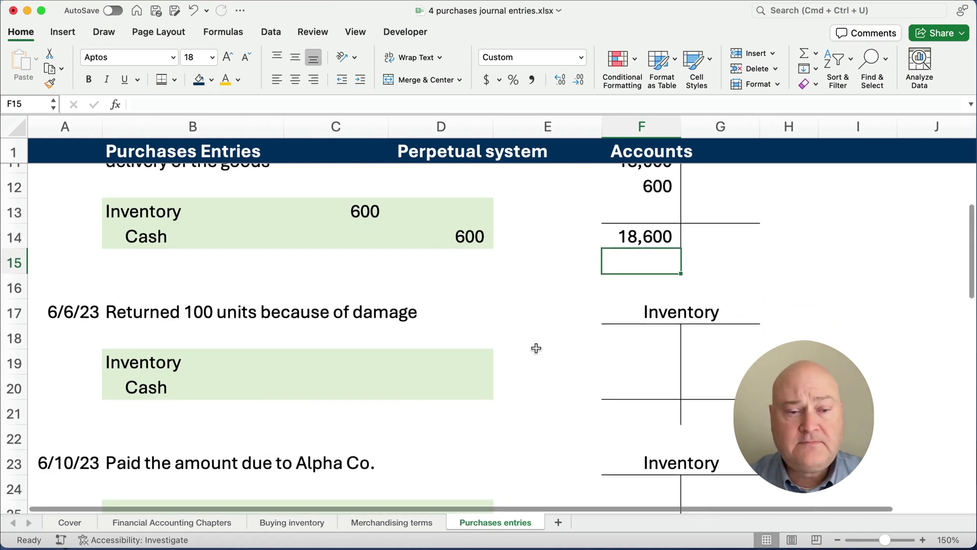
pyautogui.moveTo(170, 363); pyautogui.dragTo(155, 379)
pyautogui.press('Delete')
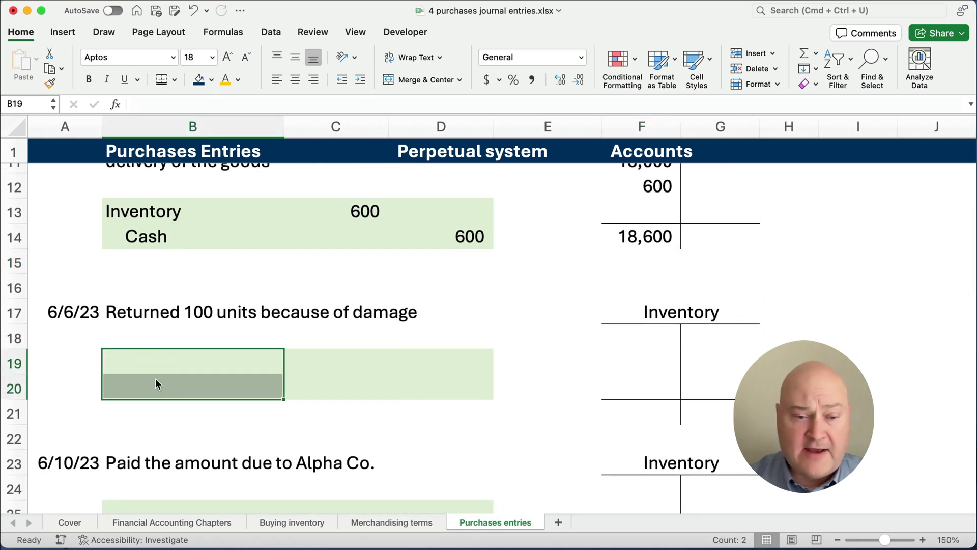
# - Name the 6/6/23 return entry's accounts Accounts payable in B19 and Inventory in B20
pyautogui.click(74, 352)
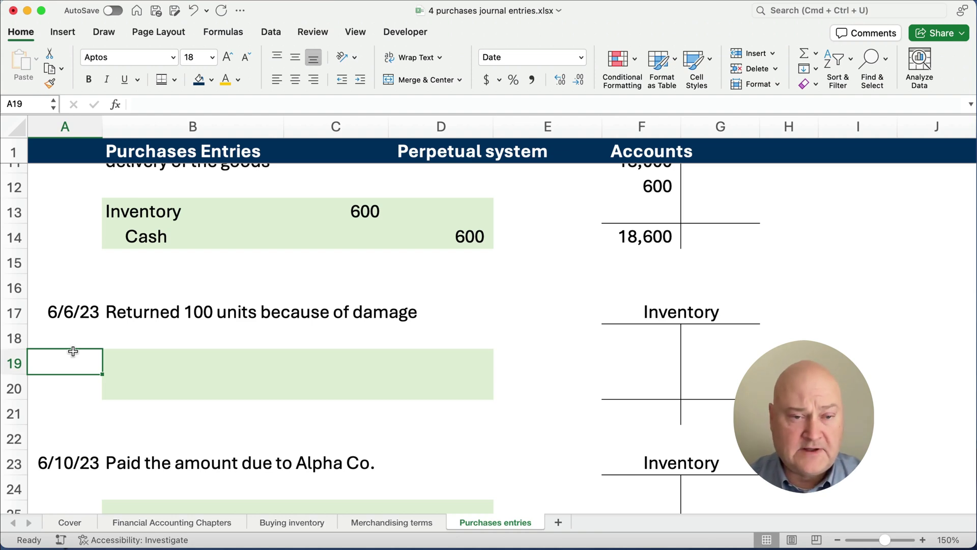
pyautogui.click(122, 352)
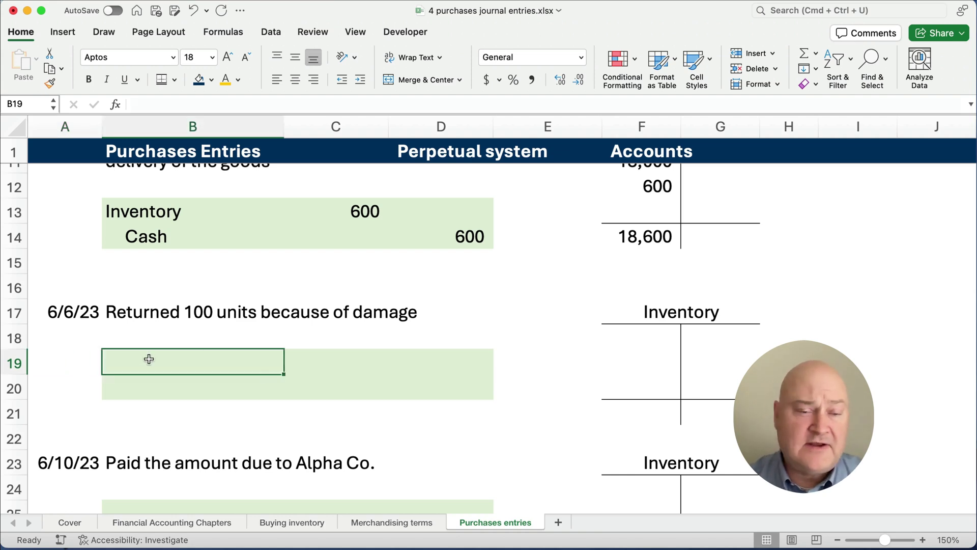
pyautogui.scroll(3, 155, 355)
pyautogui.scroll(3, 192, 279)
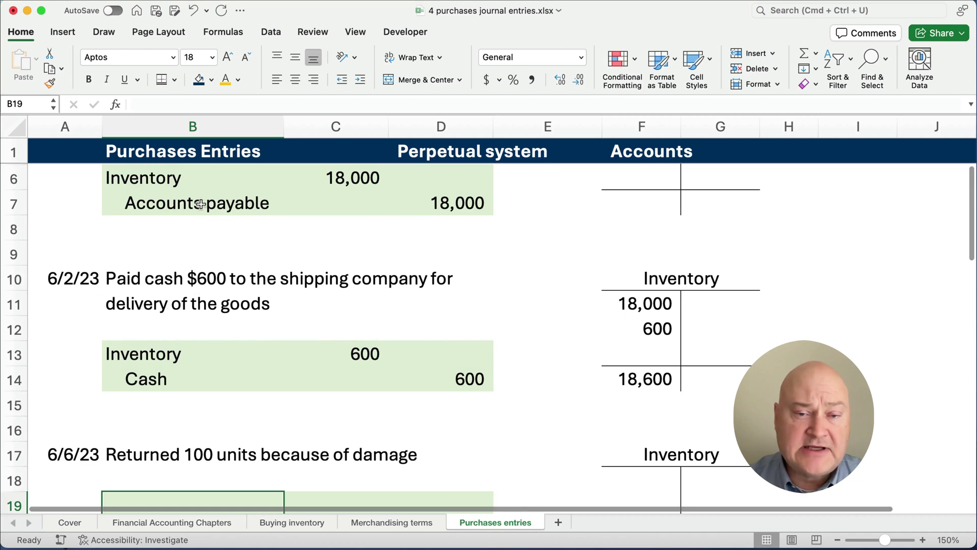
pyautogui.scroll(-2, 200, 299)
pyautogui.scroll(-1, 200, 299)
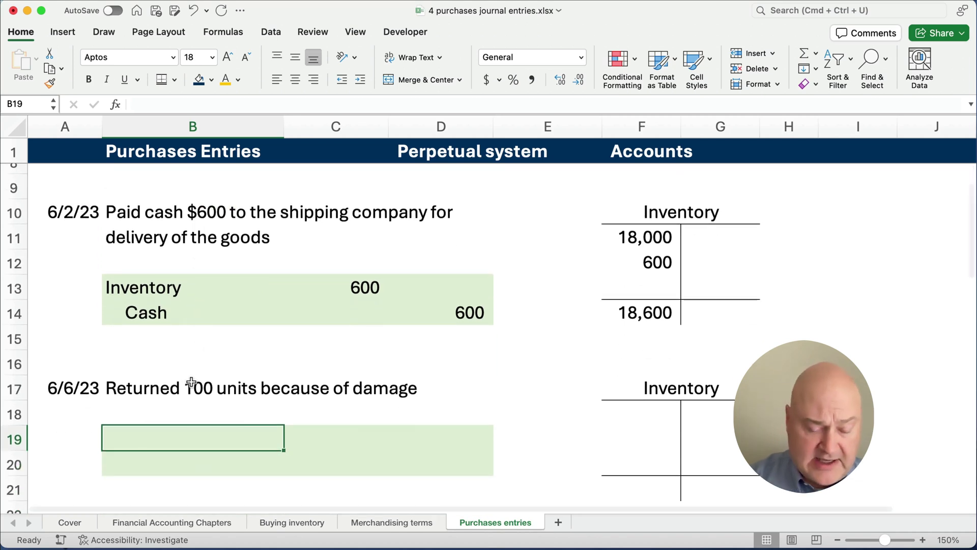
pyautogui.write('Account')
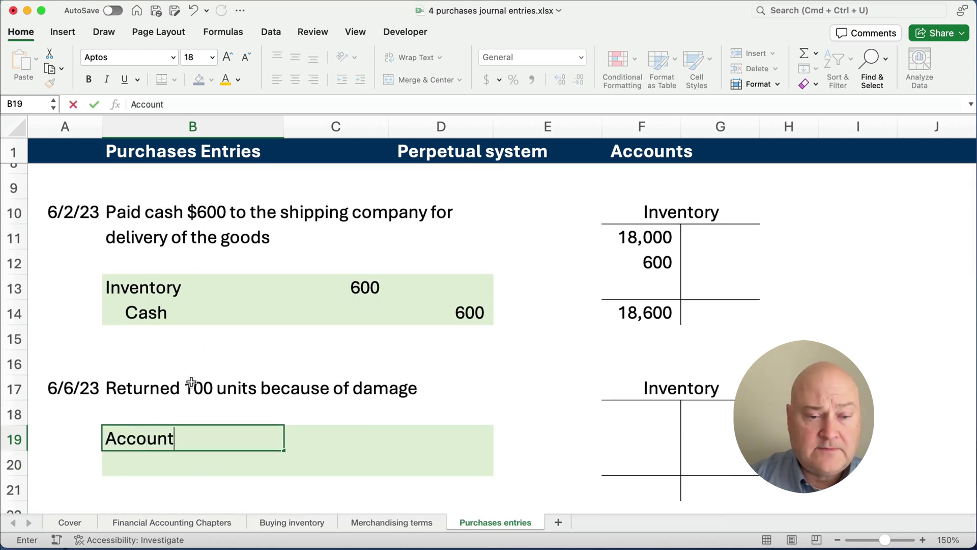
pyautogui.write('s payable')
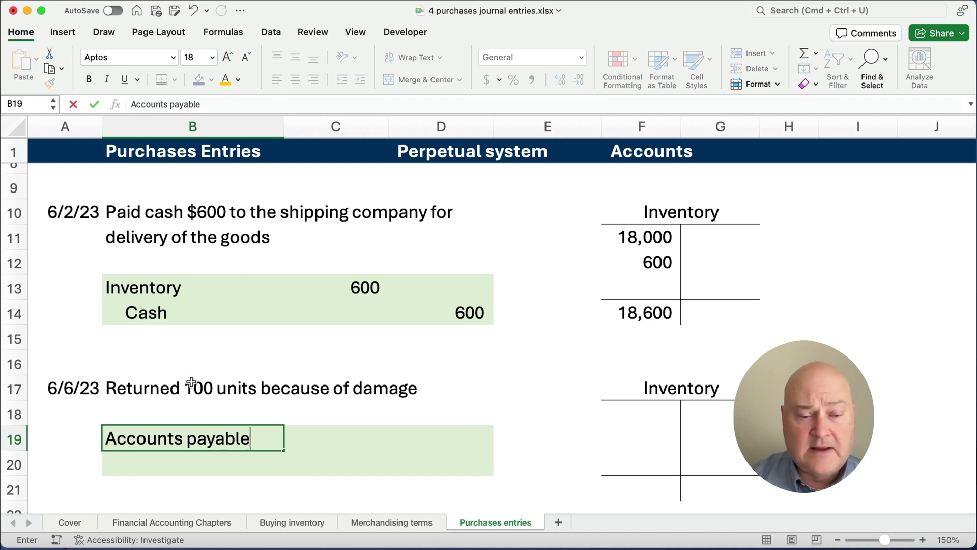
pyautogui.press('Return')
pyautogui.write('Inventory')
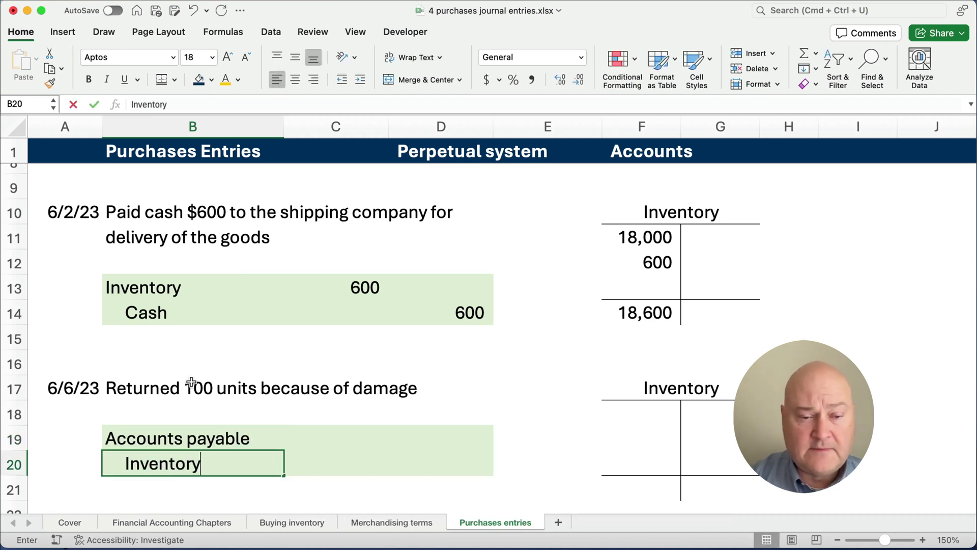
pyautogui.press('Return')
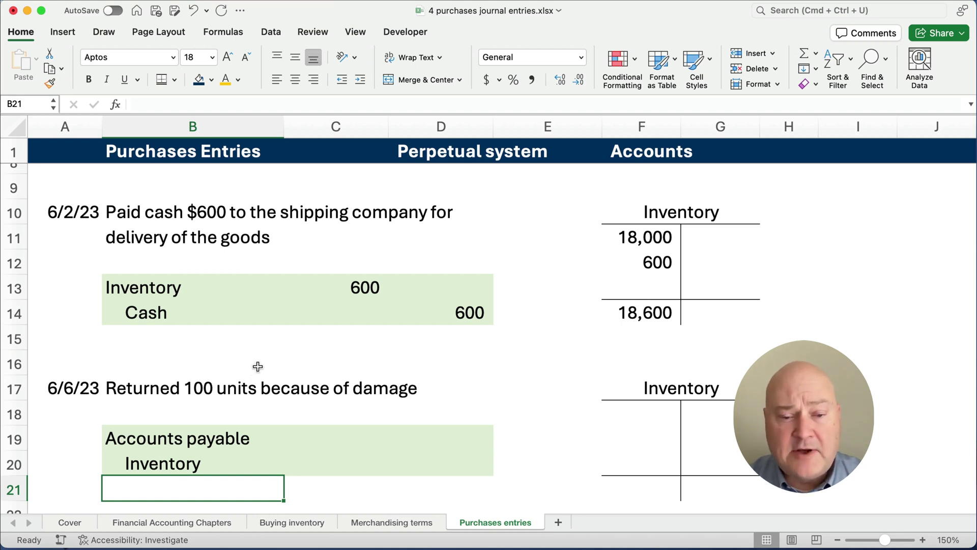
# - Enter the accounts payable debit for the 6/6/23 return in C19 as =100*15
pyautogui.click(348, 433)
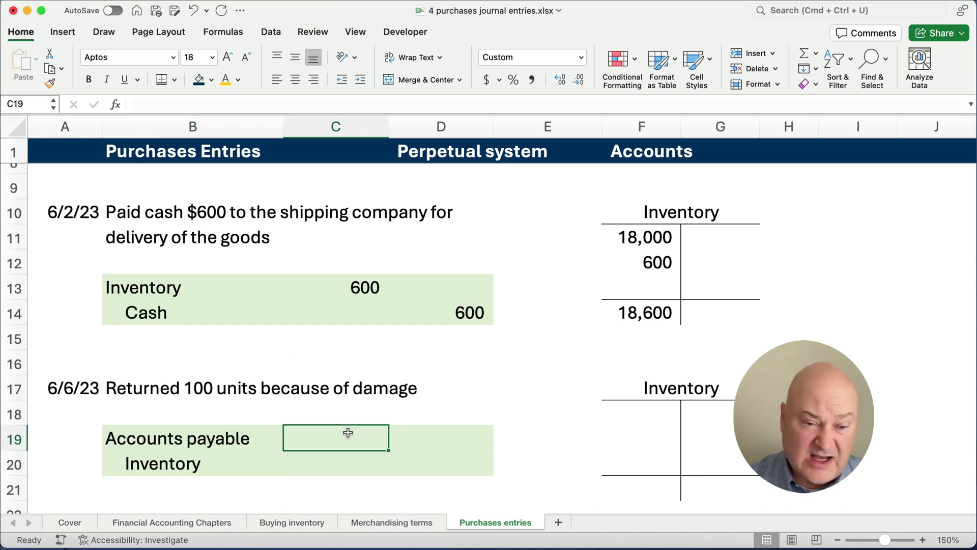
pyautogui.scroll(6, 341, 412)
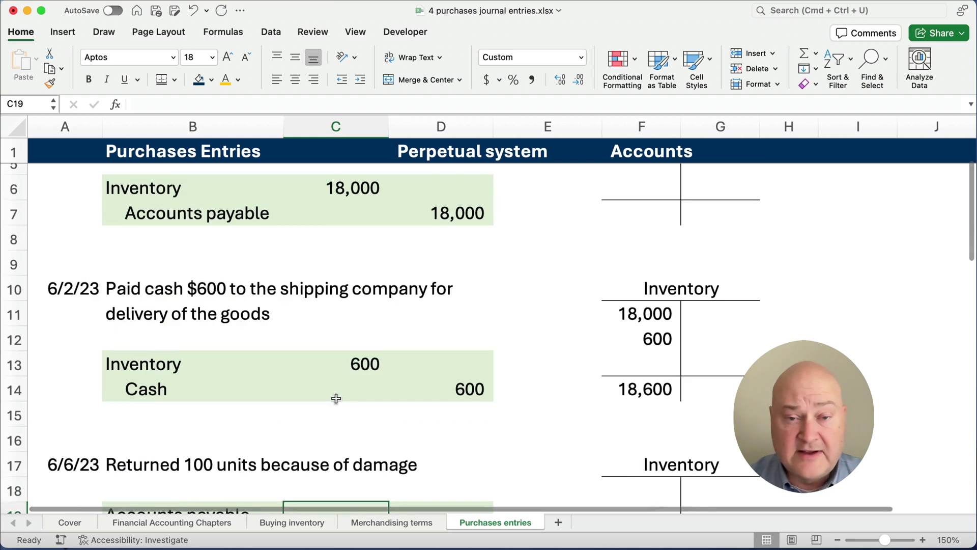
pyautogui.scroll(-4, 377, 283)
pyautogui.scroll(-3, 354, 337)
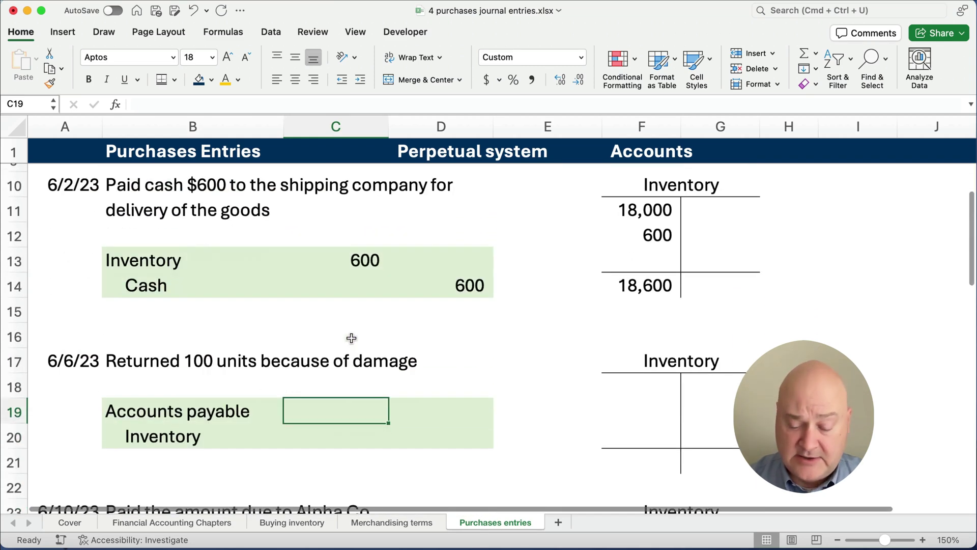
pyautogui.write('=100')
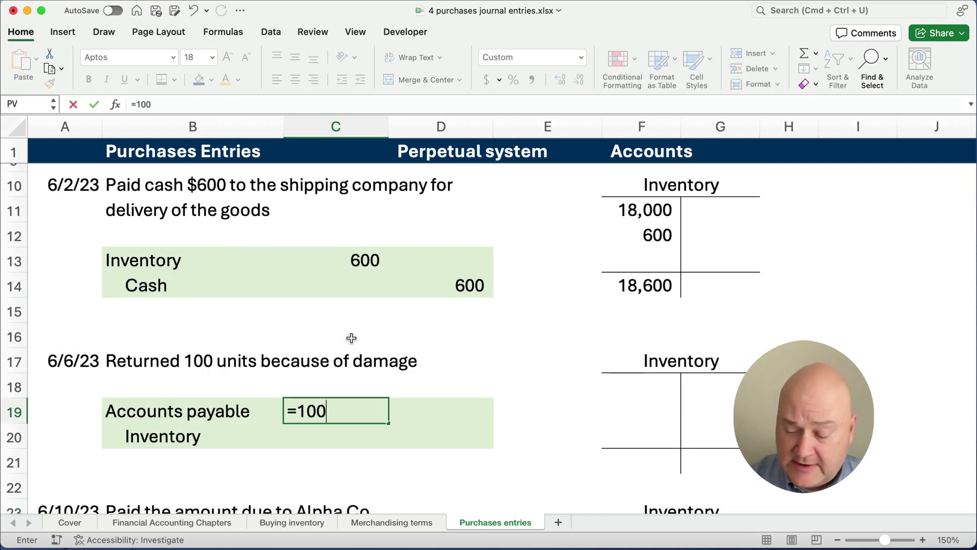
pyautogui.write('*15')
pyautogui.press('Return')
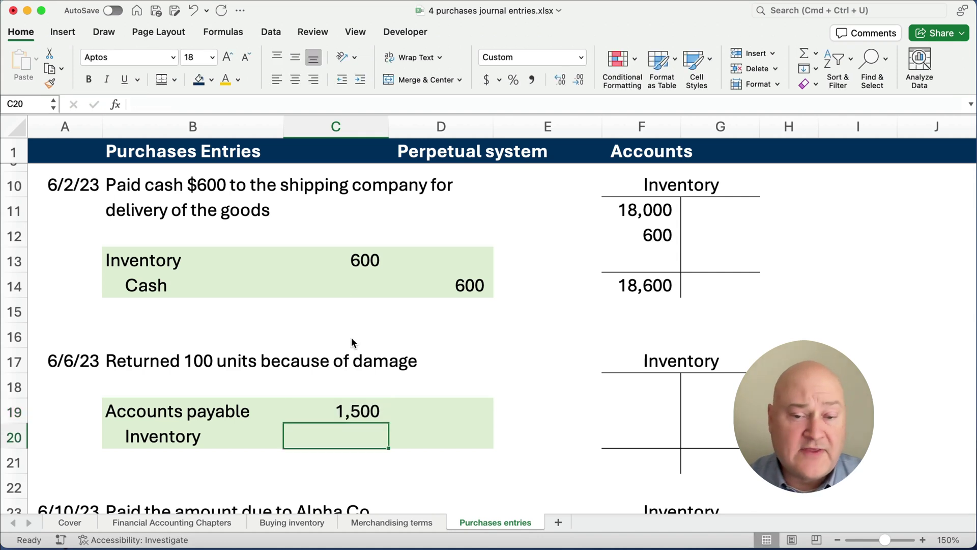
# - Link the Inventory credit for the 6/6/23 return in D20 to the accounts payable debit with =C19
pyautogui.click(431, 432)
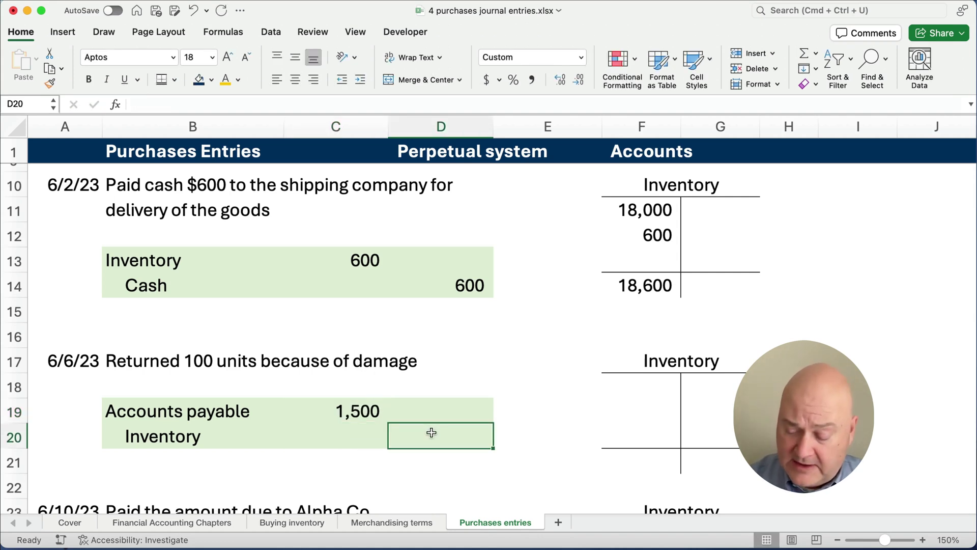
pyautogui.write('=')
pyautogui.press('Up')
pyautogui.press('Left')
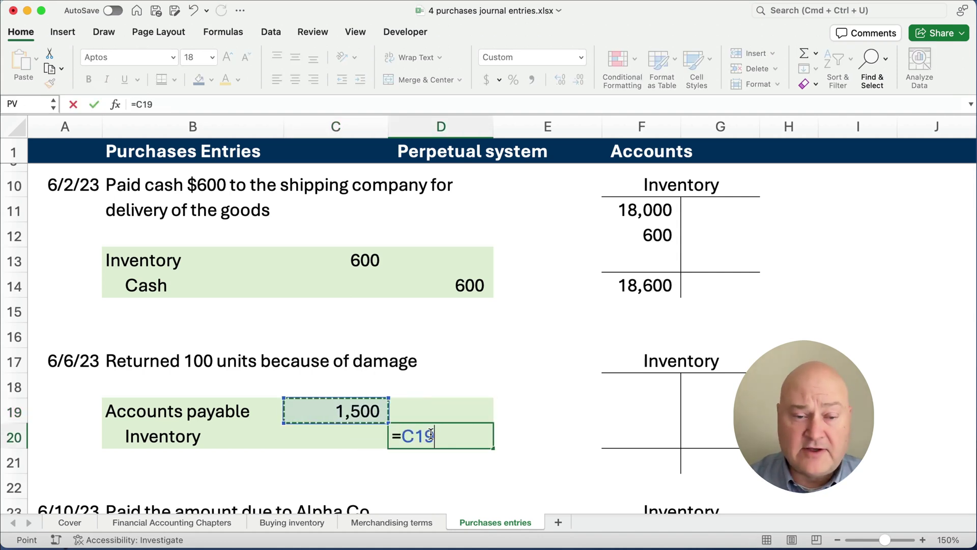
pyautogui.press('Return')
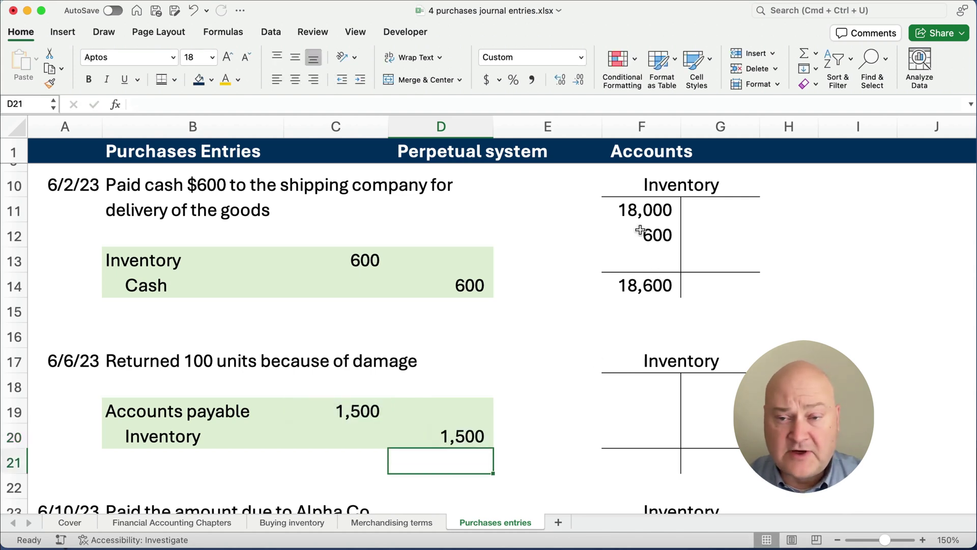
# - Copy the Inventory debits 18,000 and 600 from F11:F12 into the 6/6/23 T-account at F18:F19
pyautogui.moveTo(641, 211); pyautogui.dragTo(642, 235)
pyautogui.press('super+c')
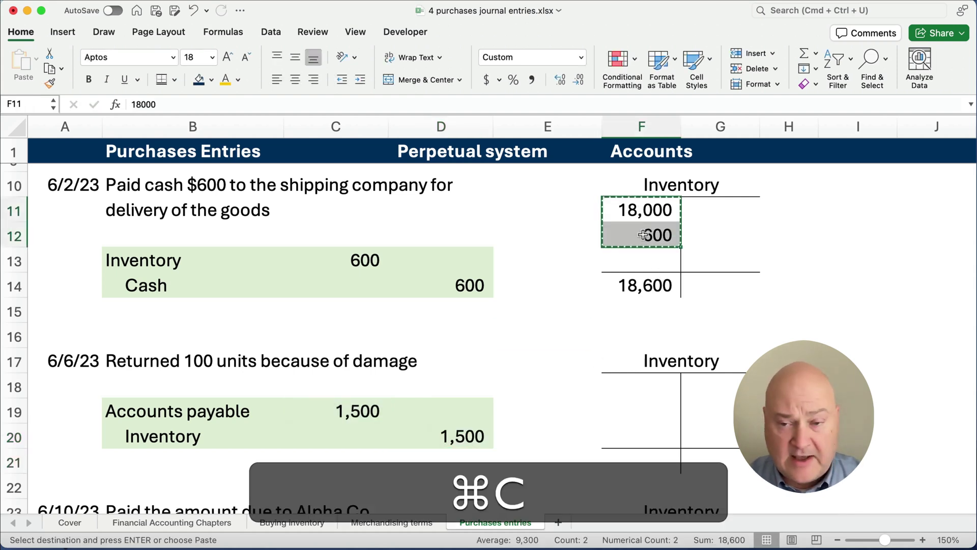
pyautogui.click(645, 382)
pyautogui.press('super+v')
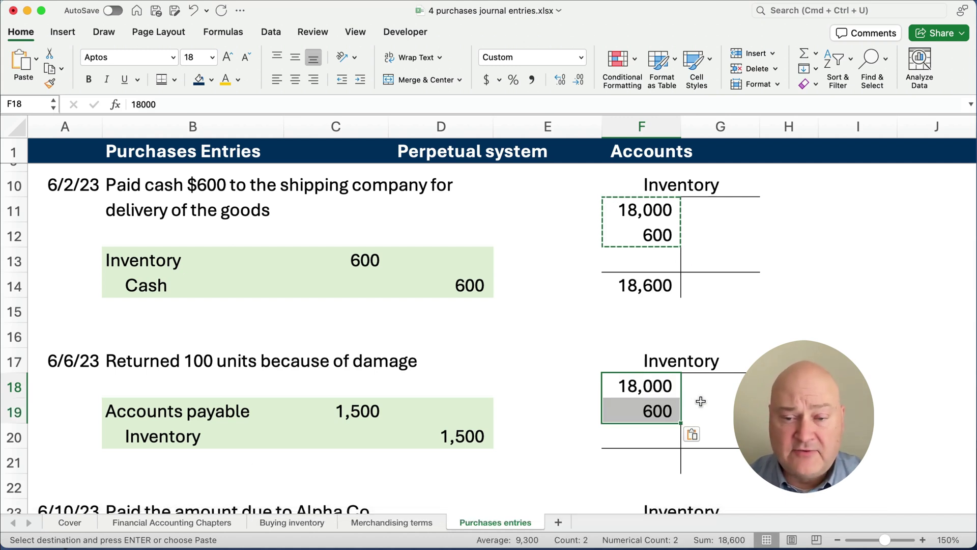
# - Post the return of 1500 to the credit side of the 6/6/23 Inventory T-account in G18
pyautogui.click(708, 386)
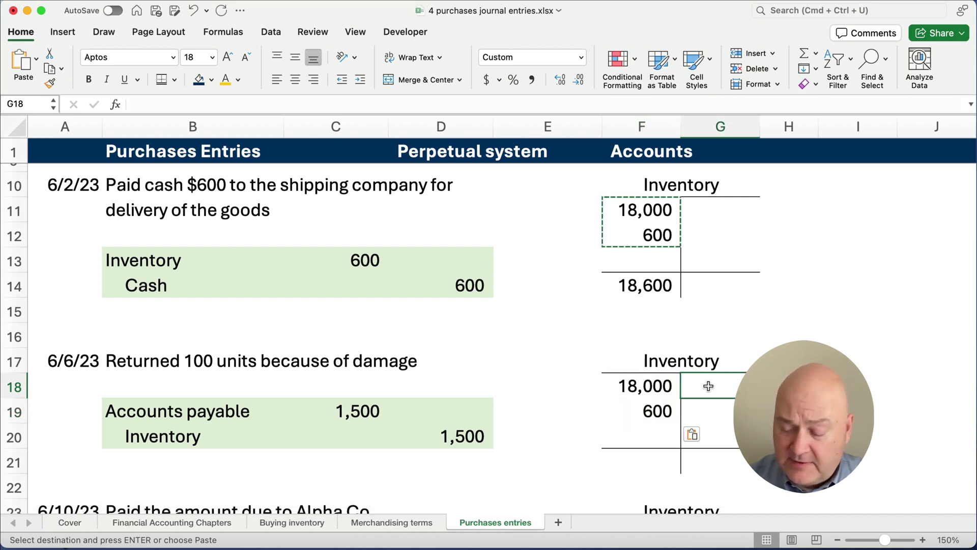
pyautogui.write('1500')
pyautogui.press('Return')
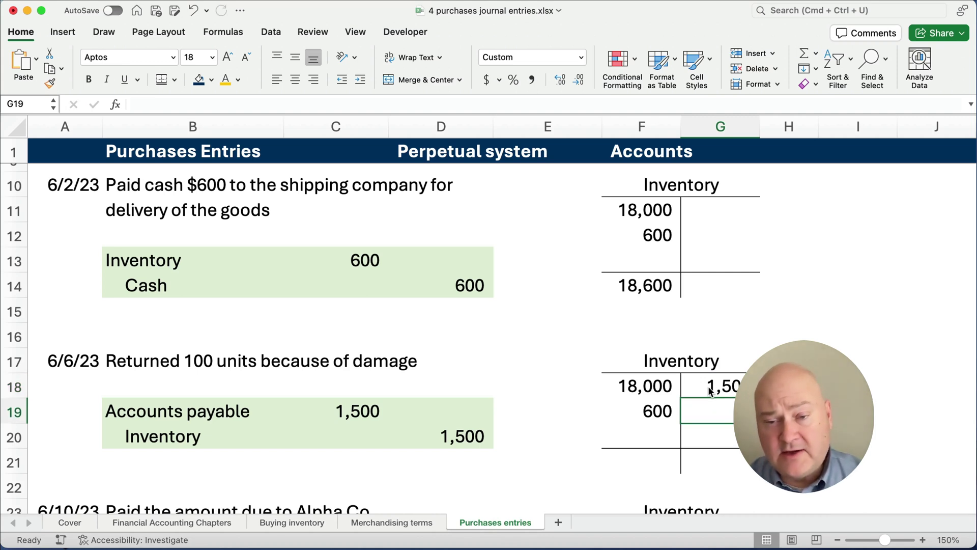
# - Calculate the 6/6/23 Inventory T-account balance in F21 with =F18+F19-G18
pyautogui.scroll(-4, 430, 285)
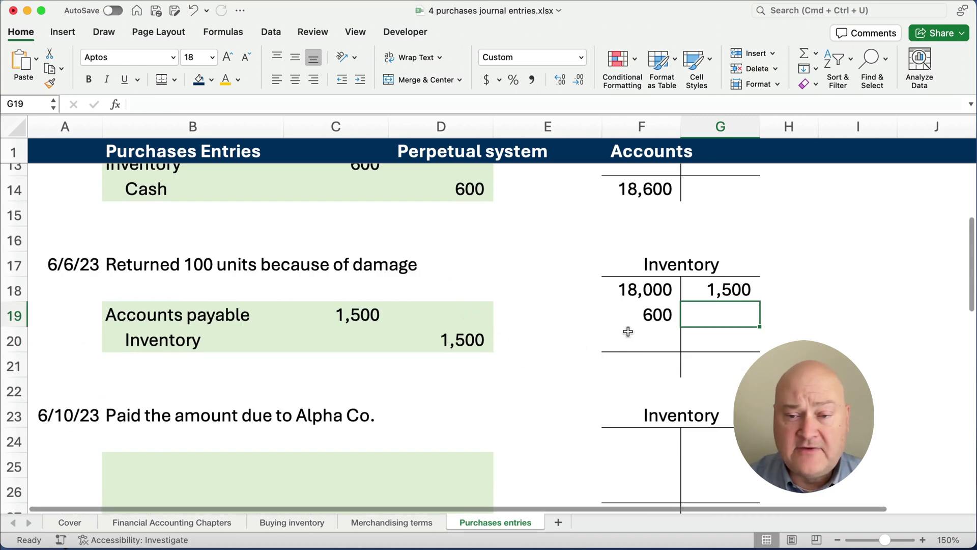
pyautogui.click(649, 363)
pyautogui.write('=')
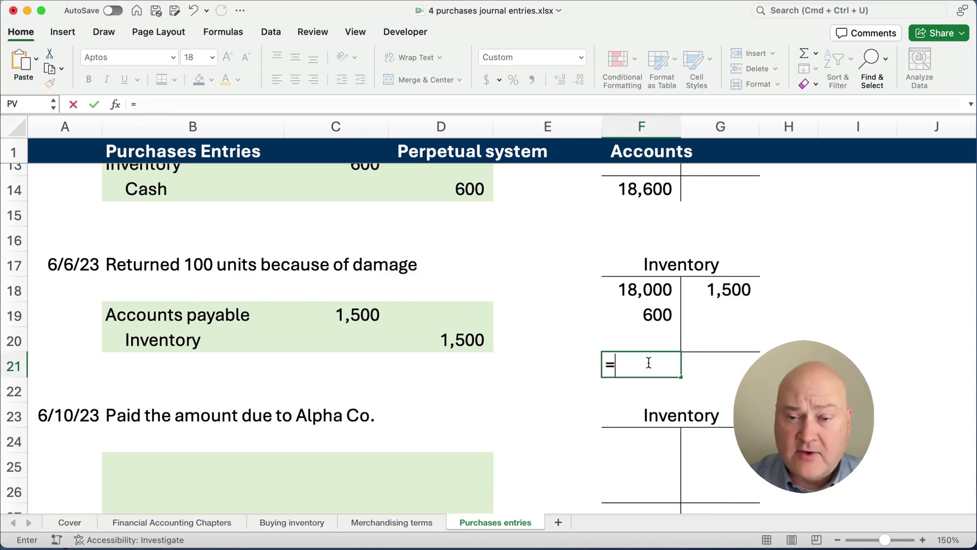
pyautogui.click(632, 293)
pyautogui.write('+')
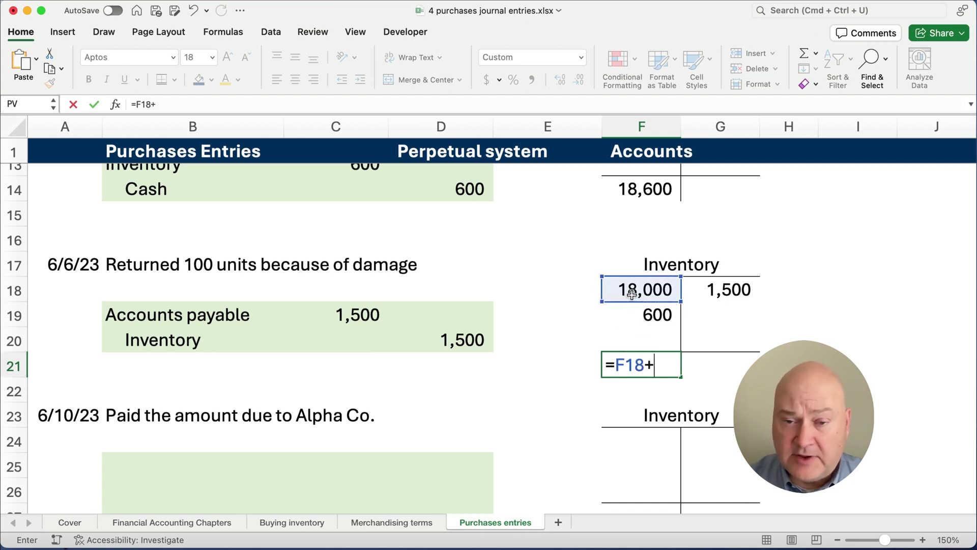
pyautogui.click(633, 309)
pyautogui.write('-')
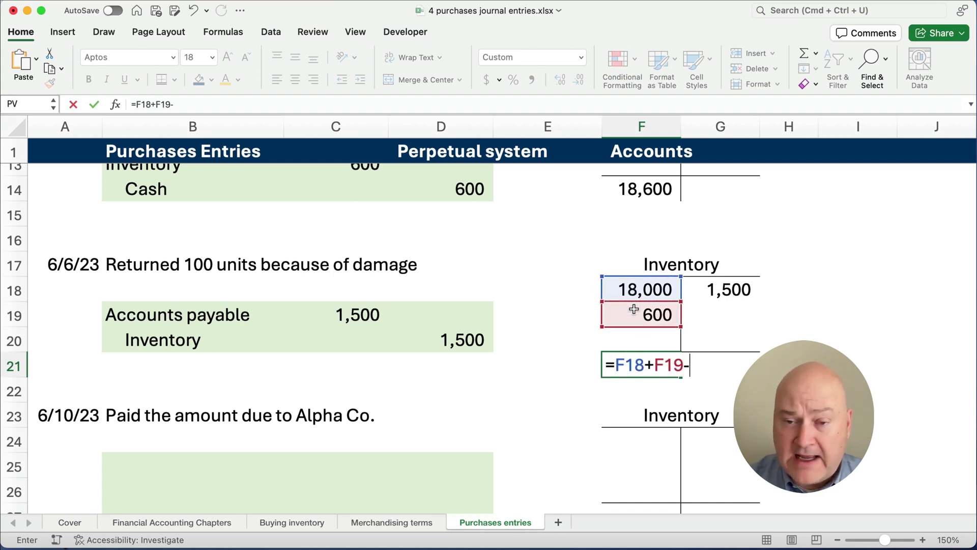
pyautogui.click(713, 289)
pyautogui.press('Return')
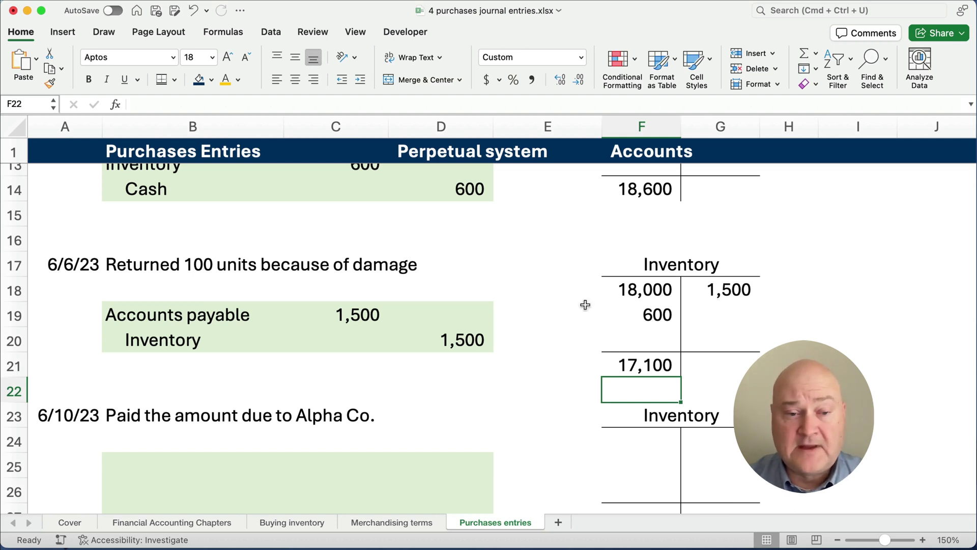
# - Review the earlier entries and name Accounts payable in B25 as the debit account of the 6/10/23 payment entry
pyautogui.scroll(-2, 292, 422)
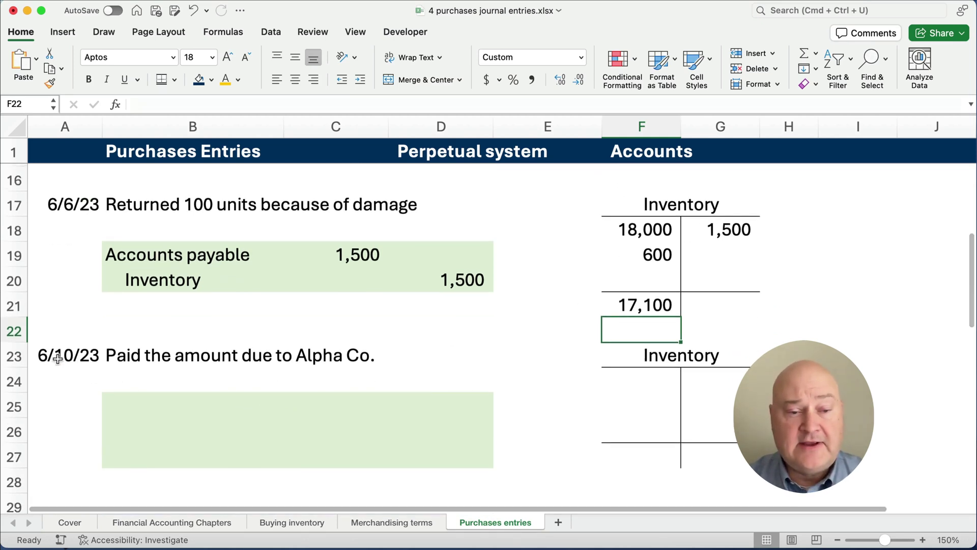
pyautogui.click(80, 364)
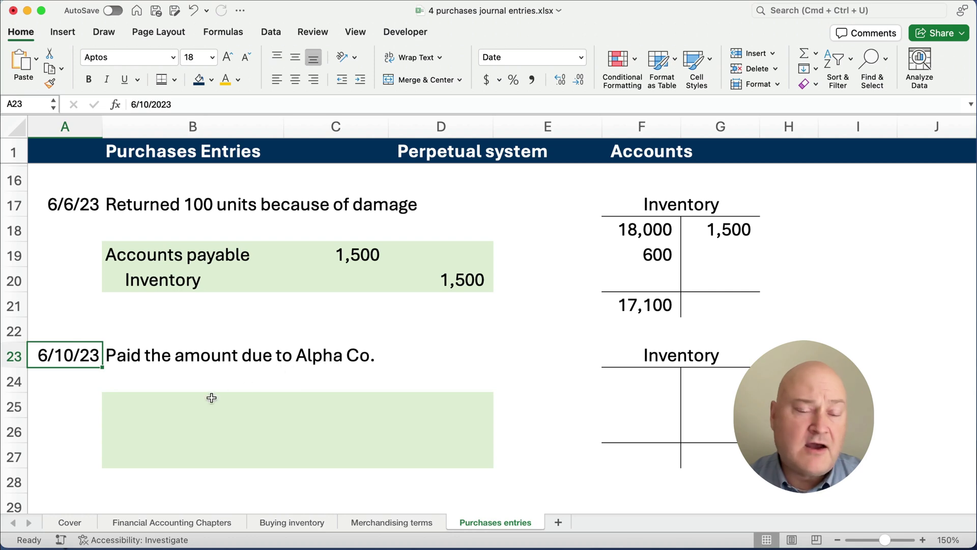
pyautogui.scroll(10, 376, 375)
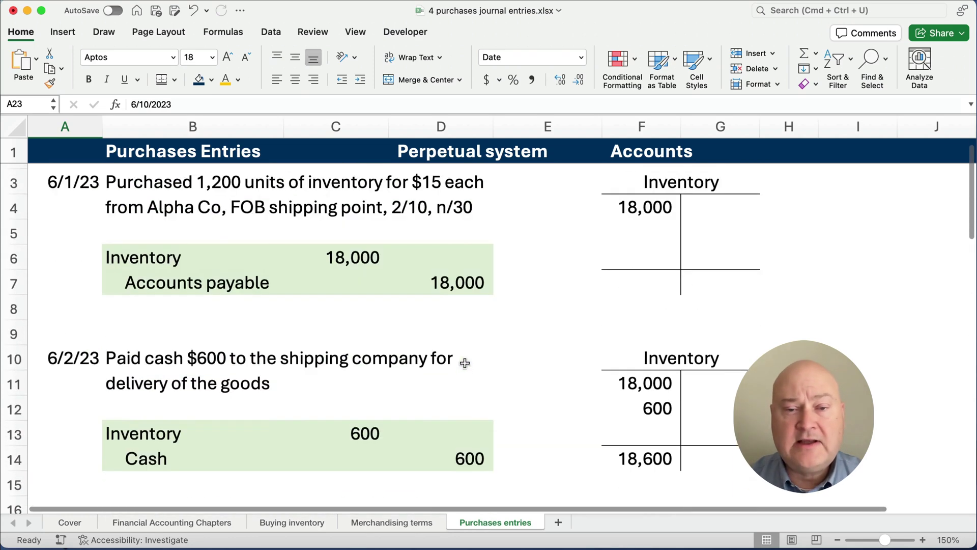
pyautogui.scroll(1, 465, 362)
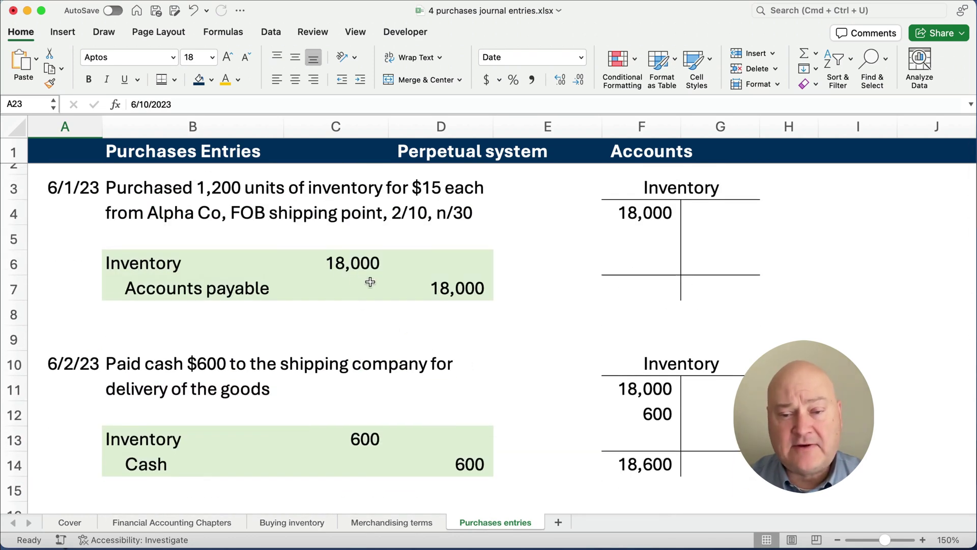
pyautogui.scroll(-6, 393, 367)
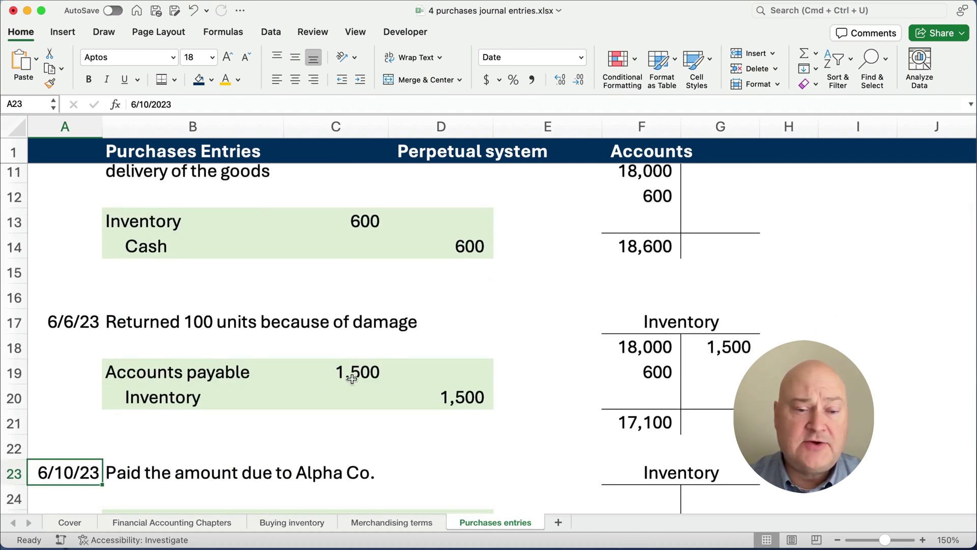
pyautogui.scroll(-4, 351, 378)
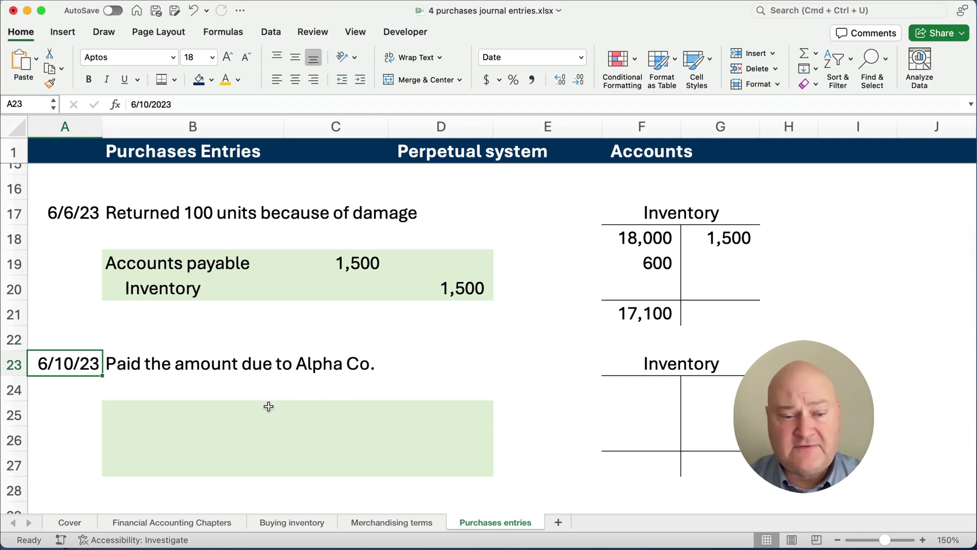
pyautogui.click(159, 414)
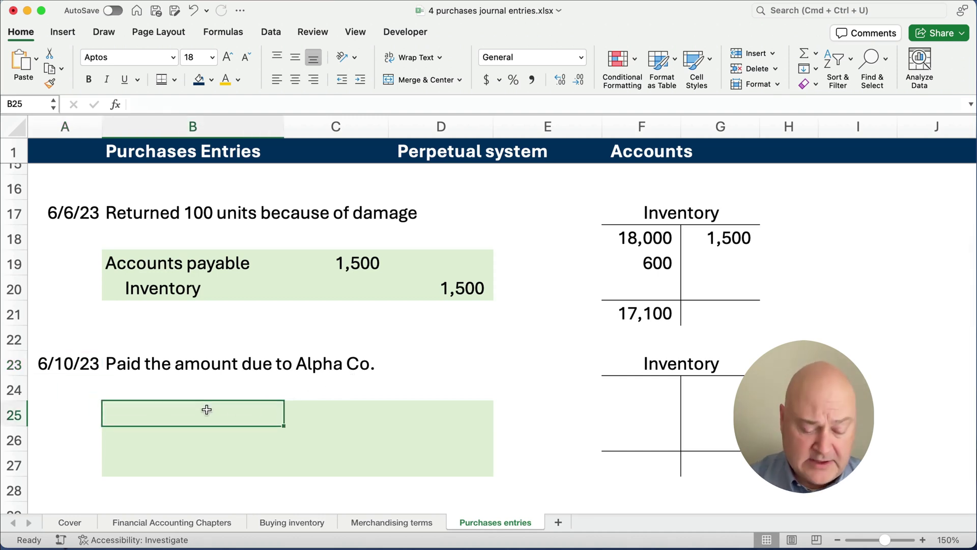
pyautogui.write('Accoun')
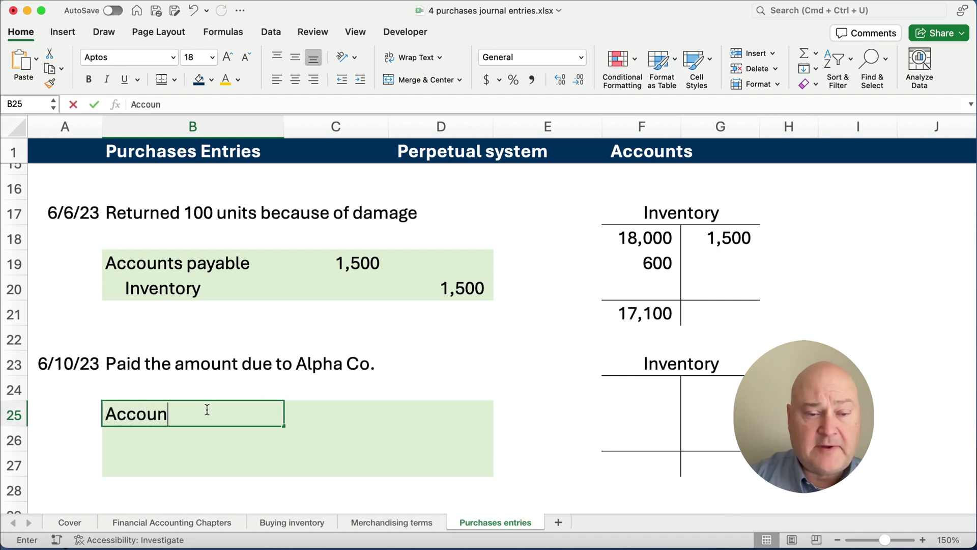
pyautogui.write('ts payable')
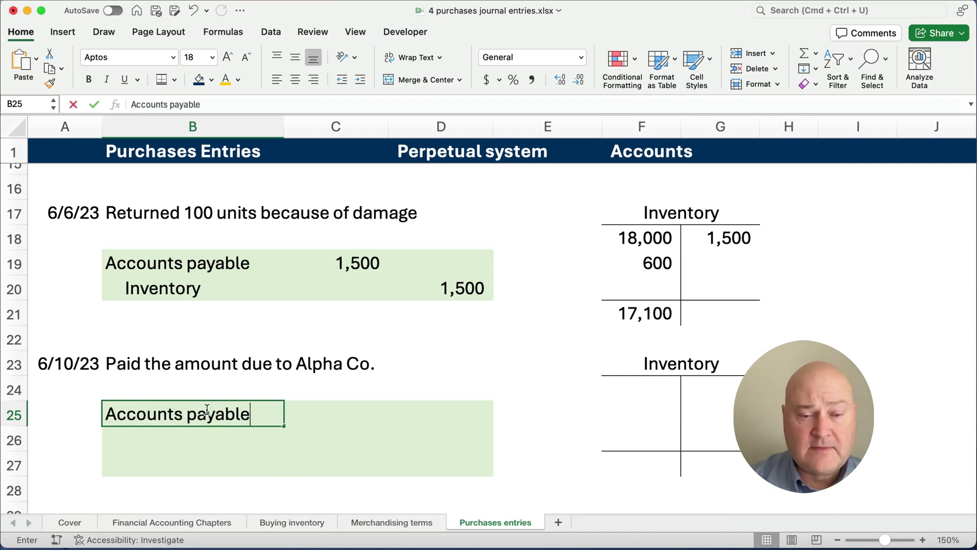
pyautogui.press('Tab')
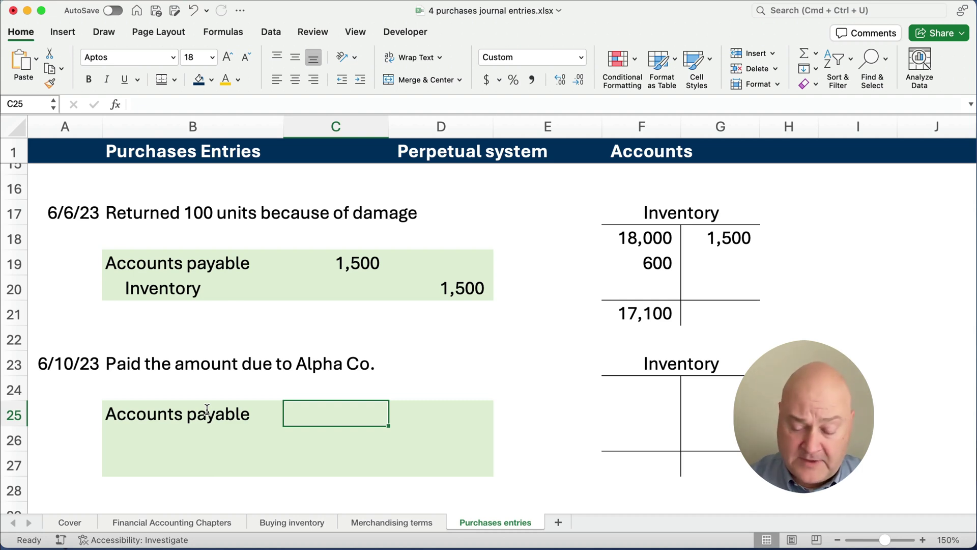
# - Enter the accounts payable debit for the 6/10/23 payment in C25 as =18000-1500
pyautogui.write('=')
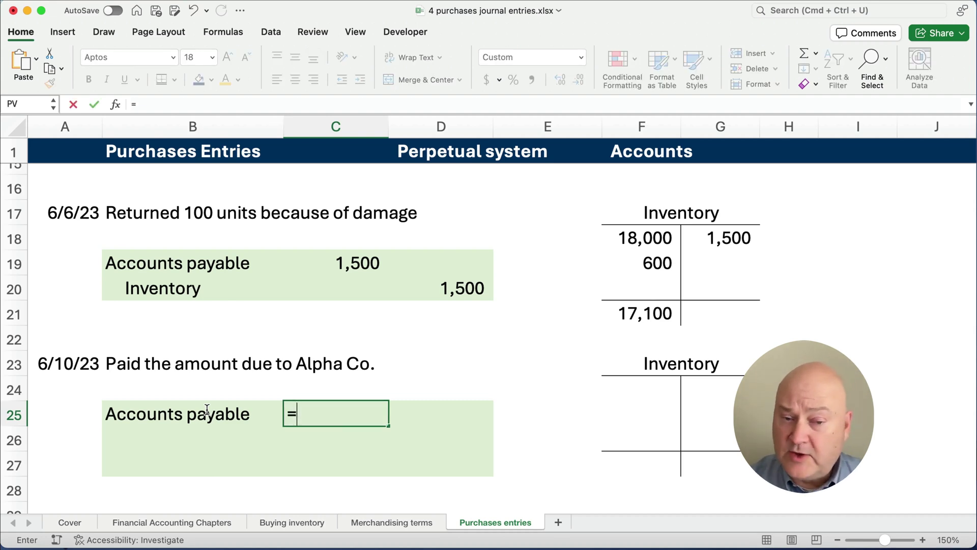
pyautogui.write('18')
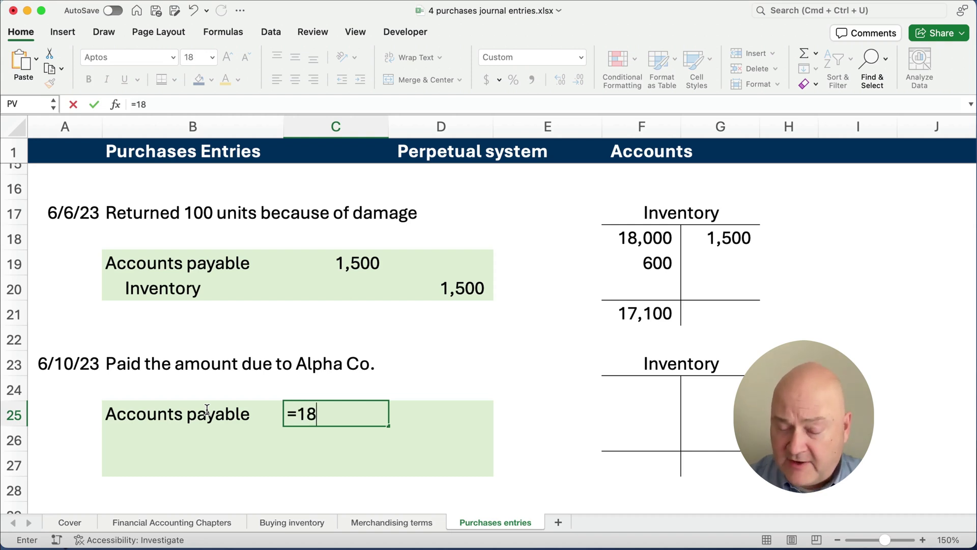
pyautogui.write('000-1500')
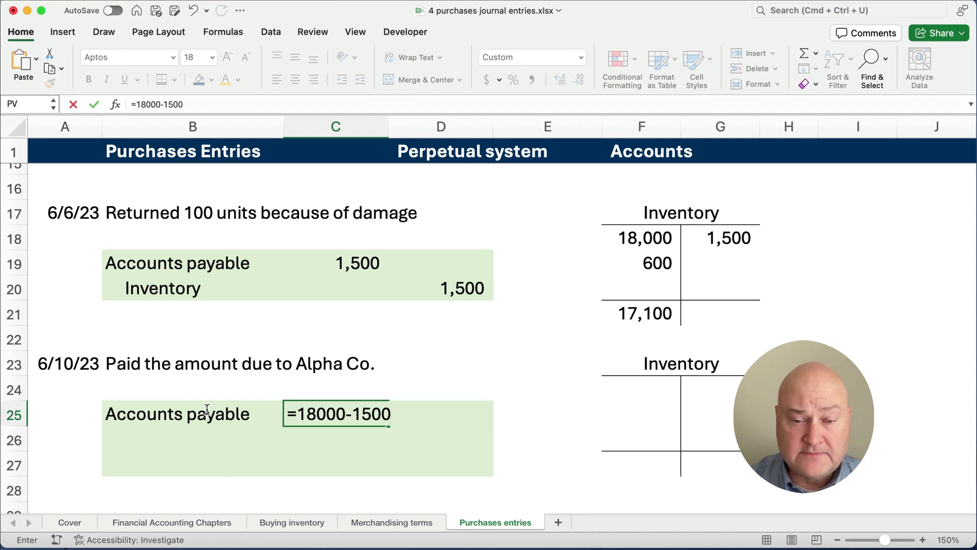
pyautogui.press('Return')
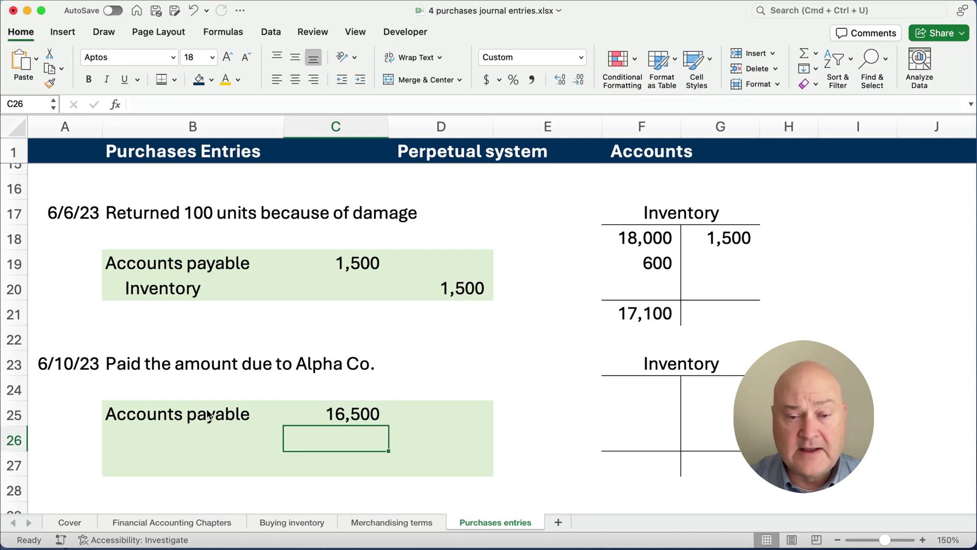
pyautogui.press('Up')
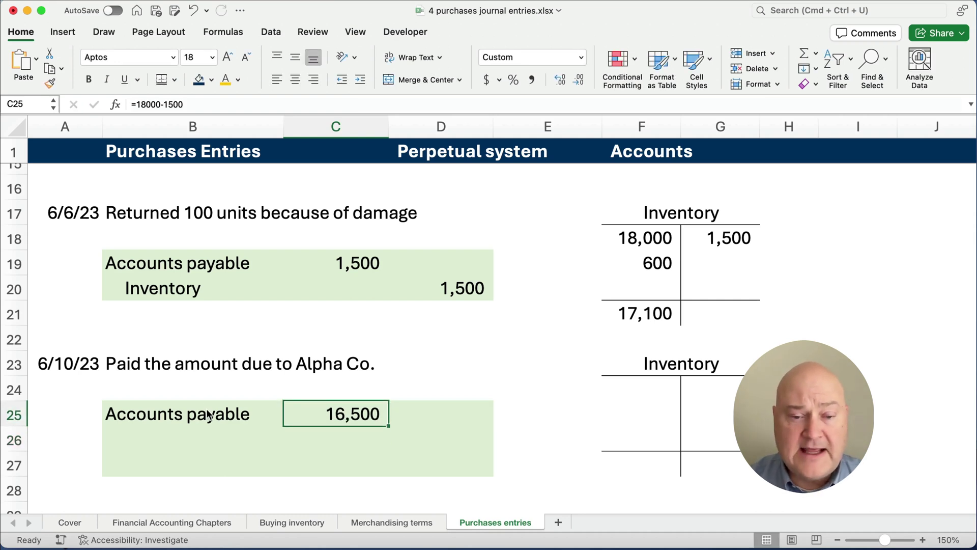
# - Name Cash in B27 as a credit account of the 6/10/23 payment entry, leaving row 26 empty
pyautogui.press('Down')
pyautogui.press('Down')
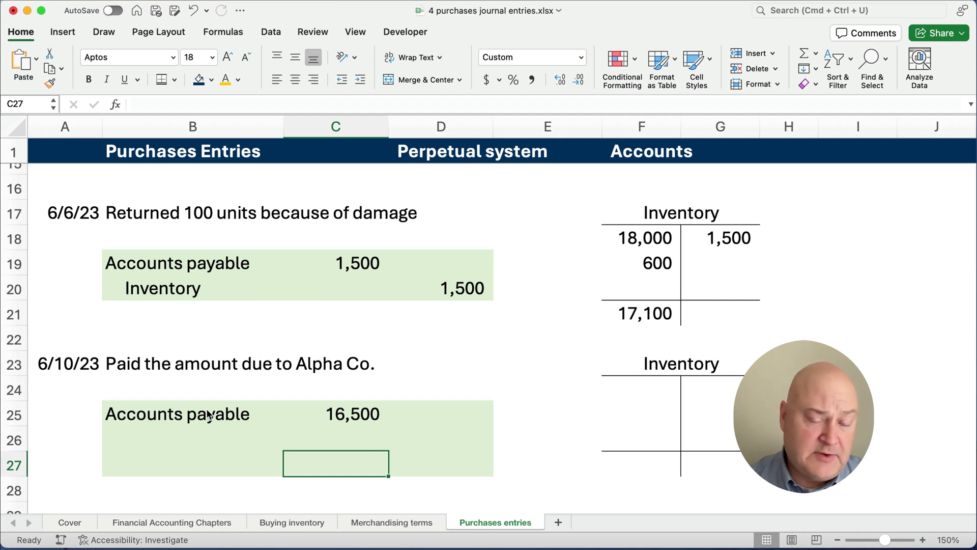
pyautogui.press('Left')
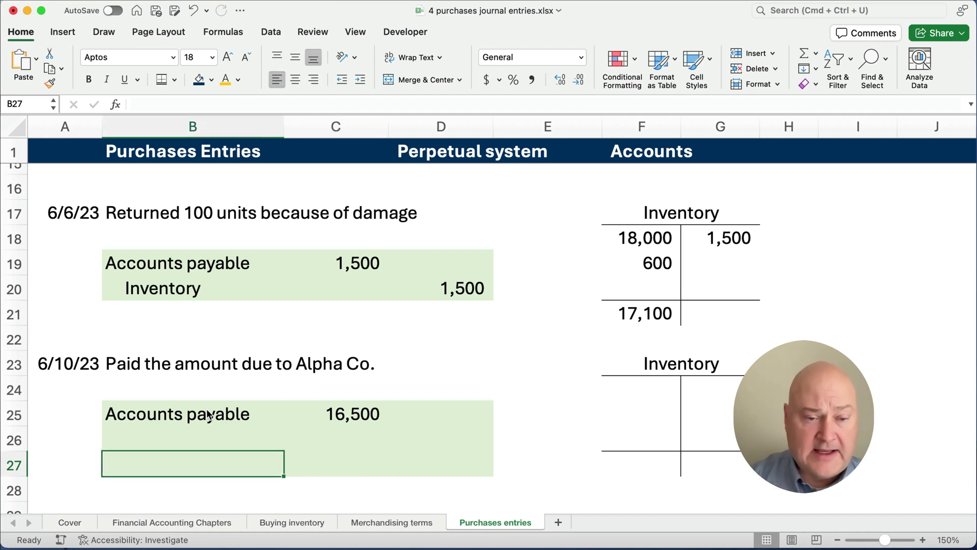
pyautogui.write('Cash')
pyautogui.press('Return')
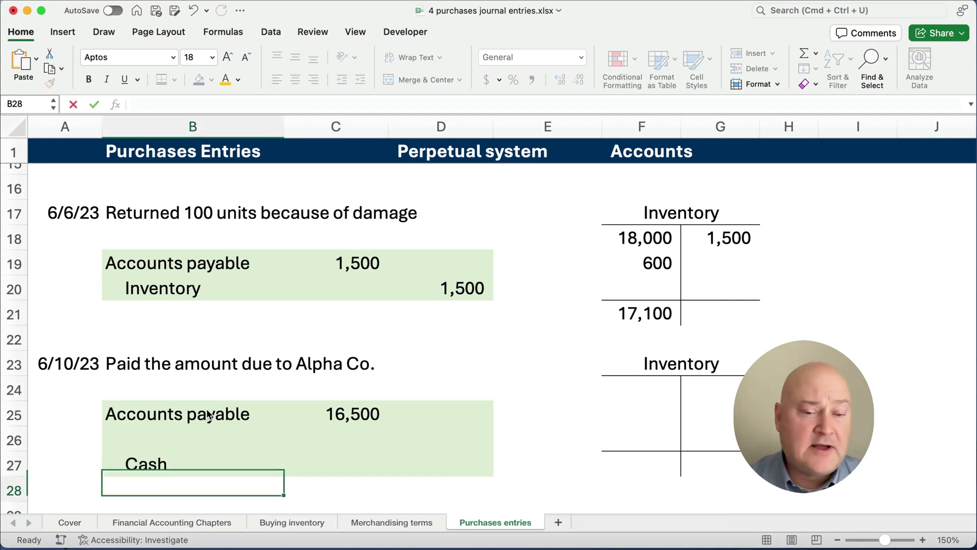
pyautogui.press('Up')
pyautogui.press('Right')
pyautogui.press('Right')
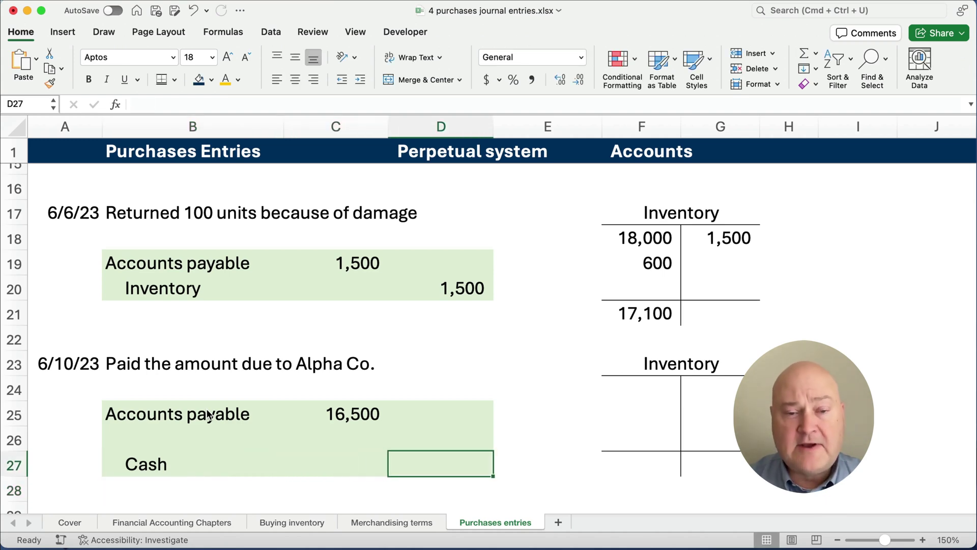
# - Check the 6/1/23 purchase terms and name Inventory in B26 as the other credit account of the 6/10/23 payment entry
pyautogui.scroll(10, 71, 384)
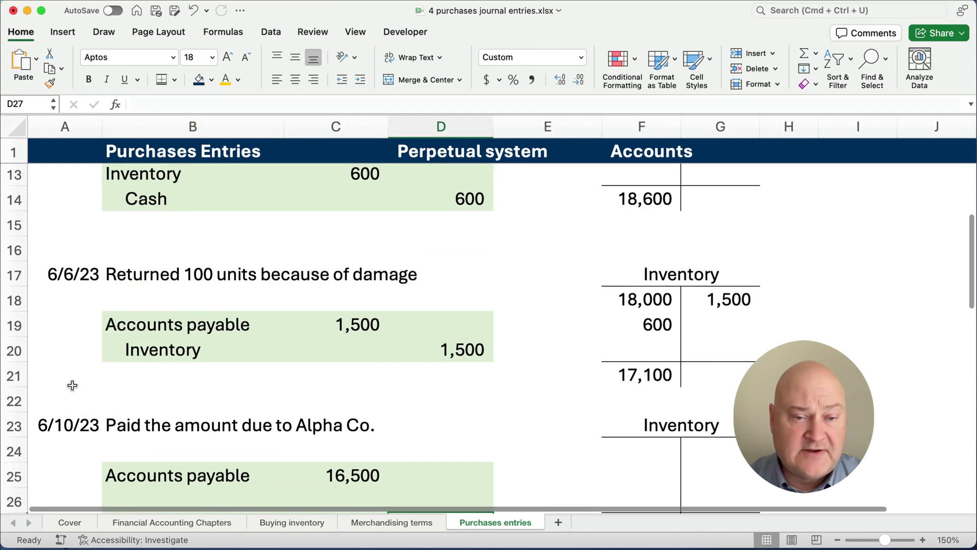
pyautogui.scroll(2, 72, 384)
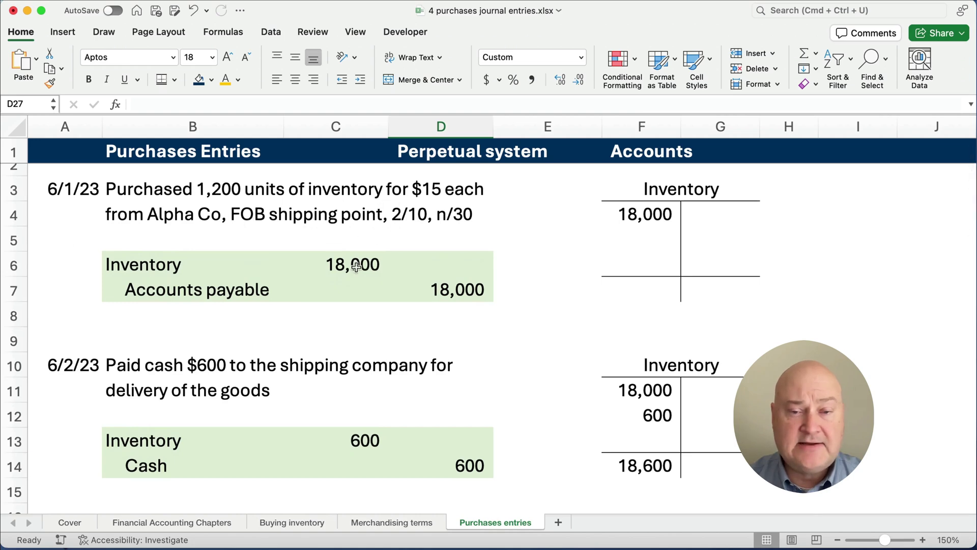
pyautogui.scroll(-5, 270, 299)
pyautogui.scroll(-9, 97, 323)
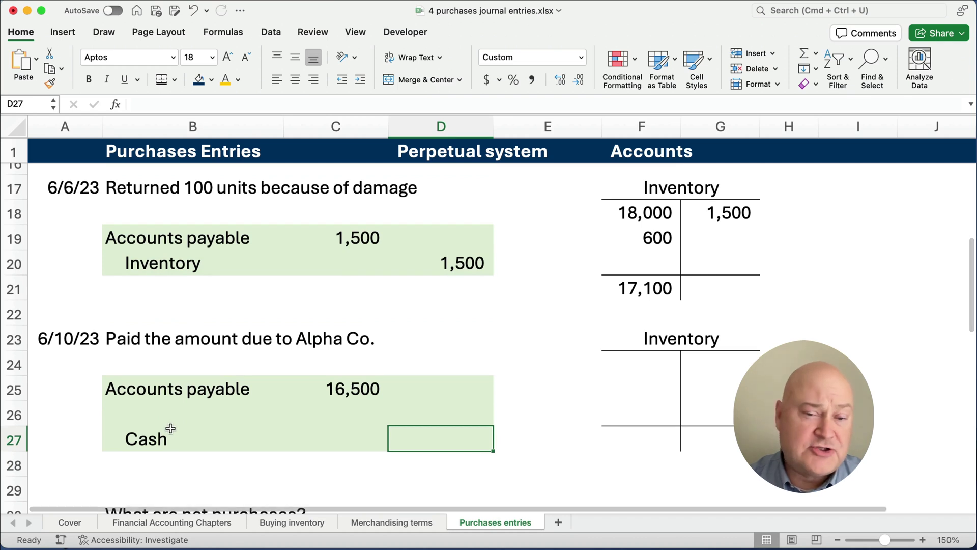
pyautogui.click(153, 412)
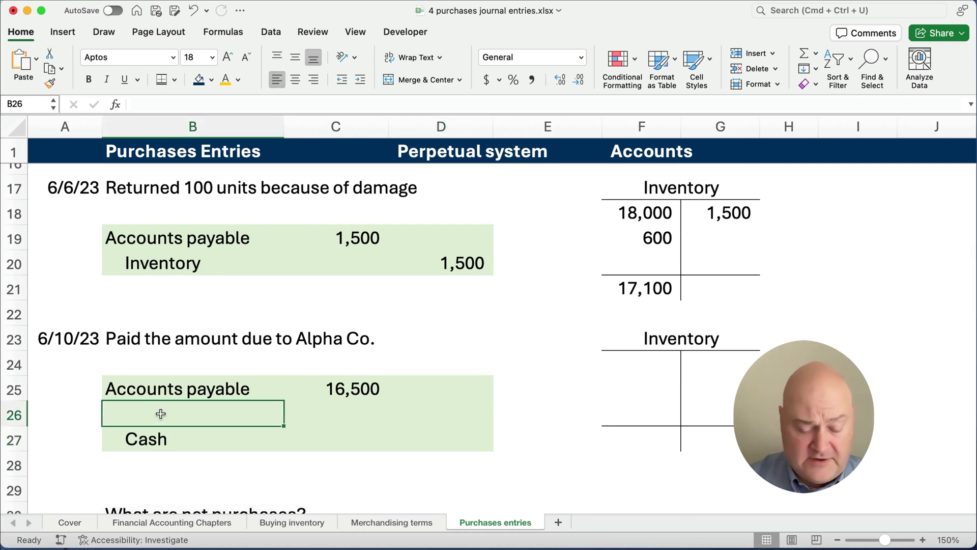
pyautogui.write('Invne')
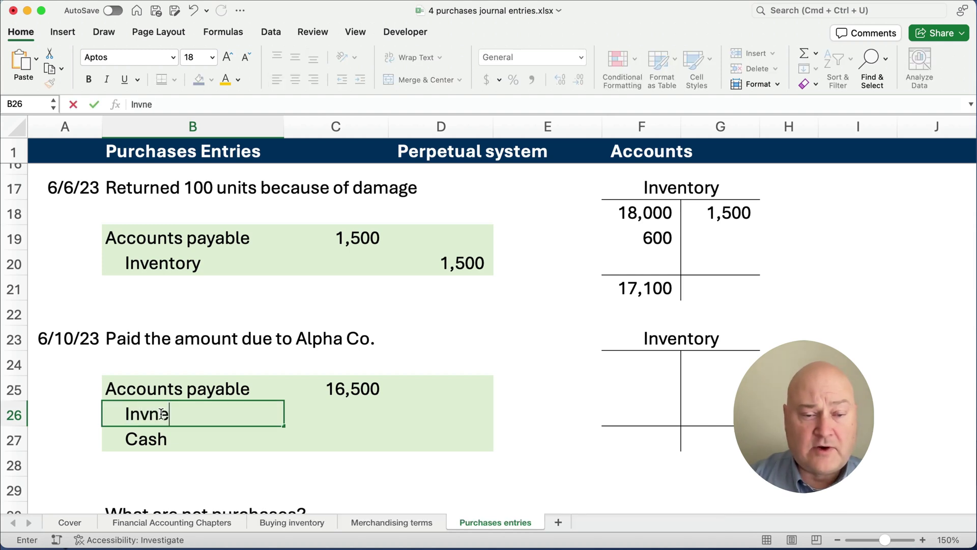
pyautogui.press('BackSpace')
pyautogui.press('BackSpace')
pyautogui.write('entory')
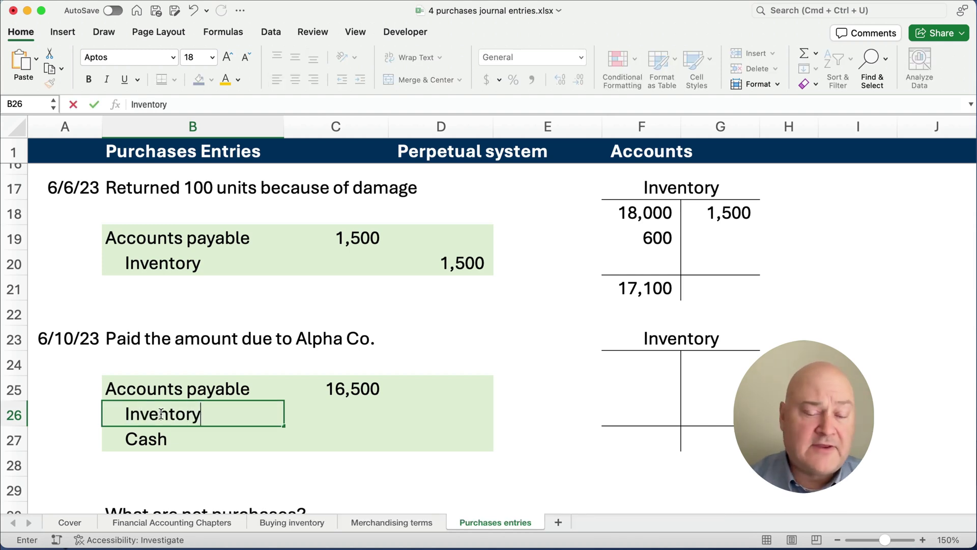
pyautogui.press('Tab')
pyautogui.press('Tab')
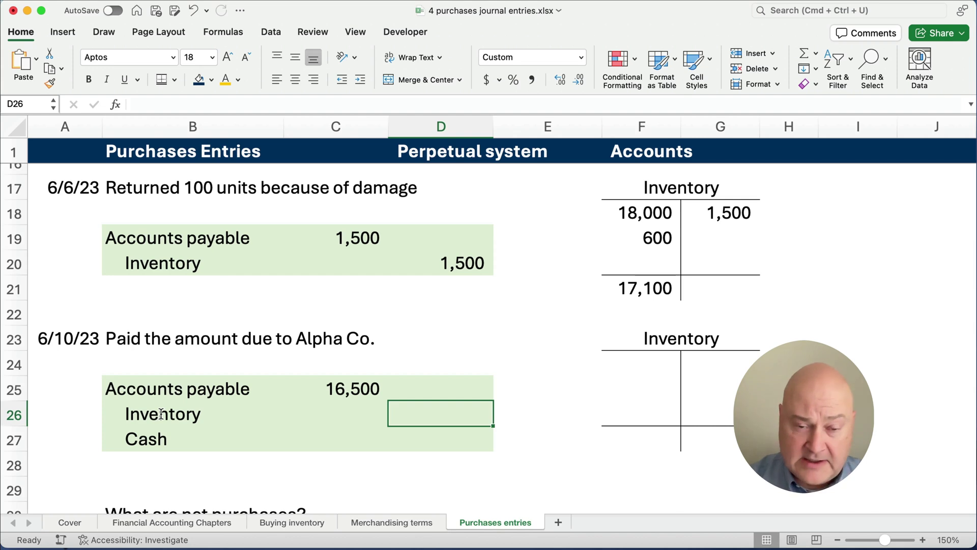
# - Enter the Inventory credit for the 6/10/23 payment in D26 as =C25*.02
pyautogui.write('=')
pyautogui.press('Left')
pyautogui.press('Up')
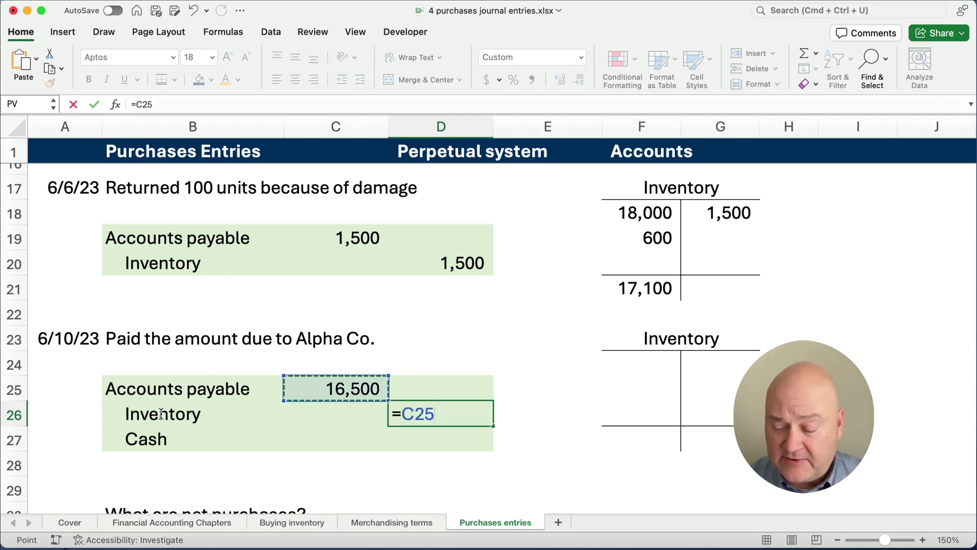
pyautogui.write('*.02')
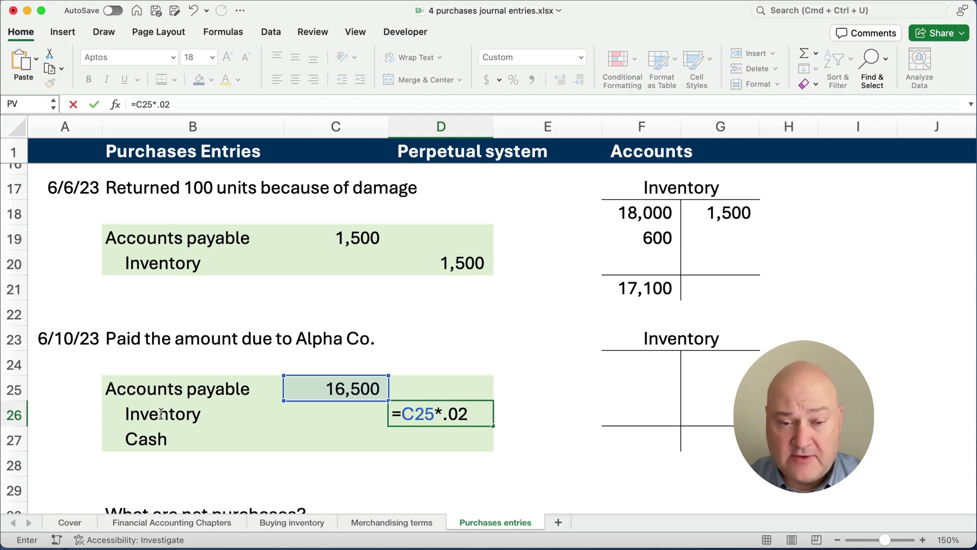
pyautogui.press('Return')
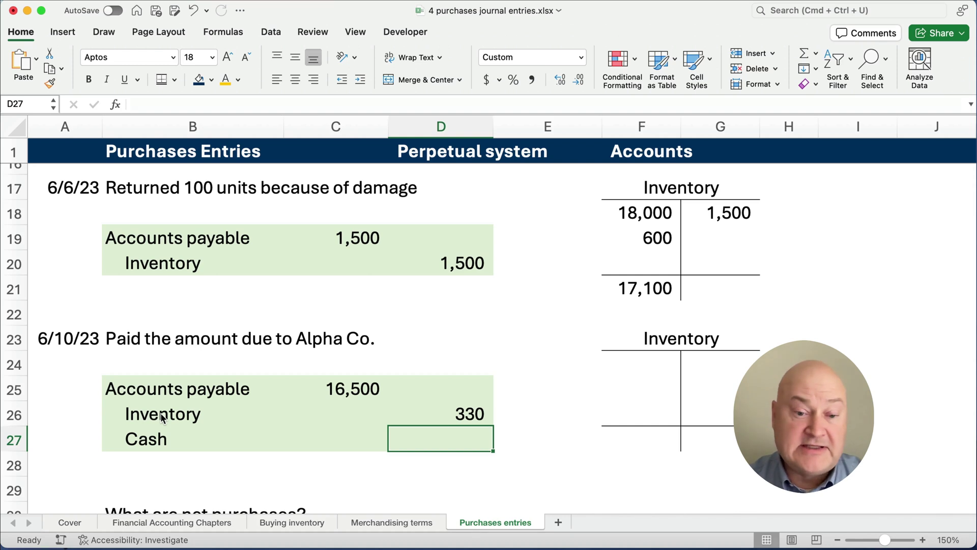
pyautogui.press('Up')
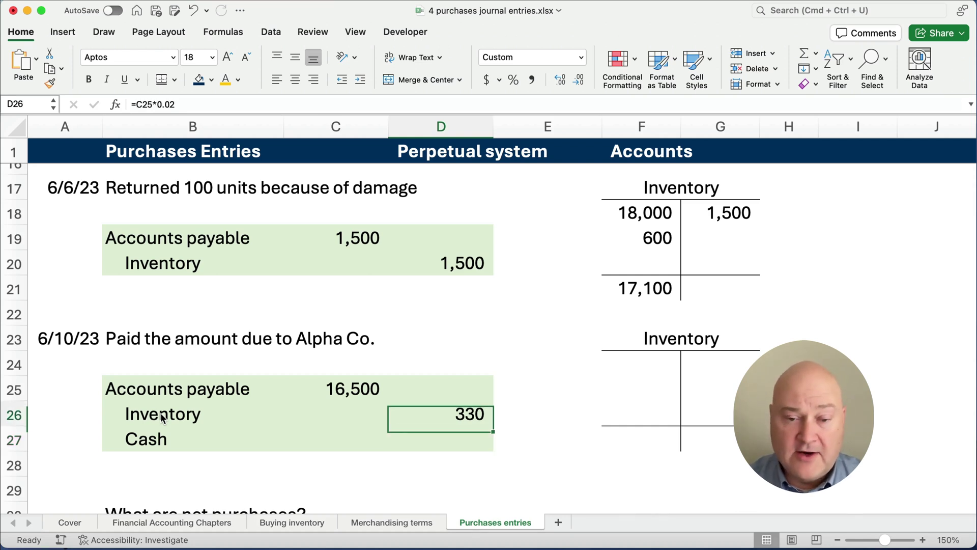
# - Enter the Cash credit for the 6/10/23 payment in D27 as =C25-D26
pyautogui.press('Down')
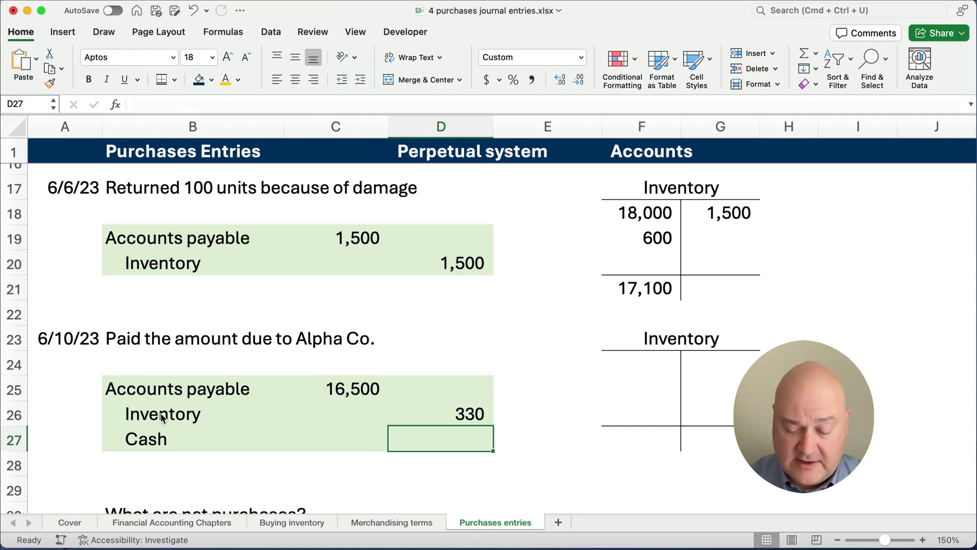
pyautogui.write('=')
pyautogui.press('Up')
pyautogui.press('Up')
pyautogui.press('Left')
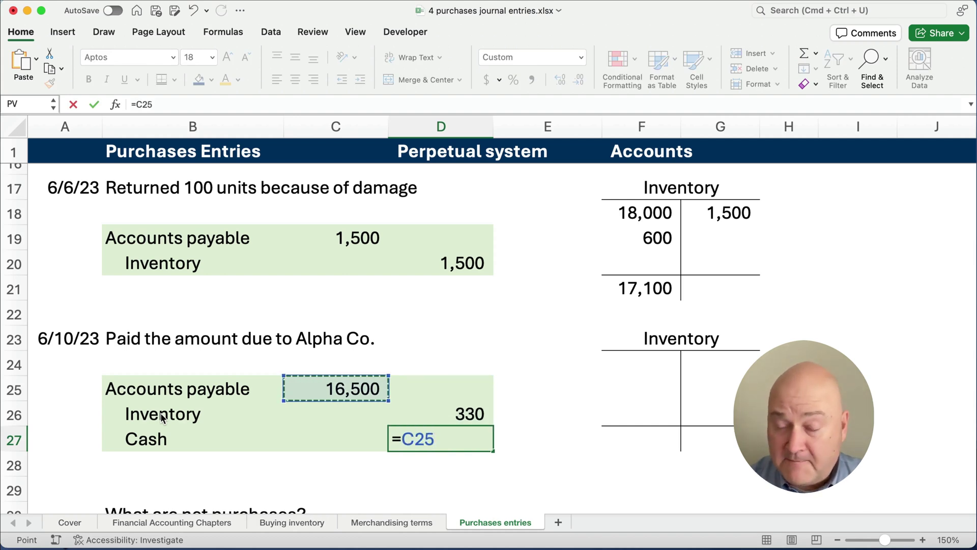
pyautogui.write('-')
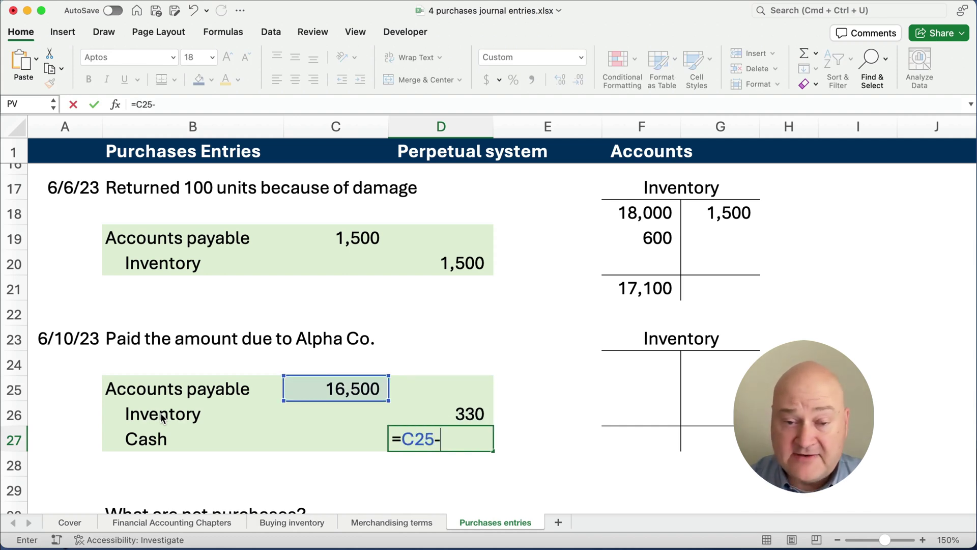
pyautogui.click(437, 415)
pyautogui.press('Return')
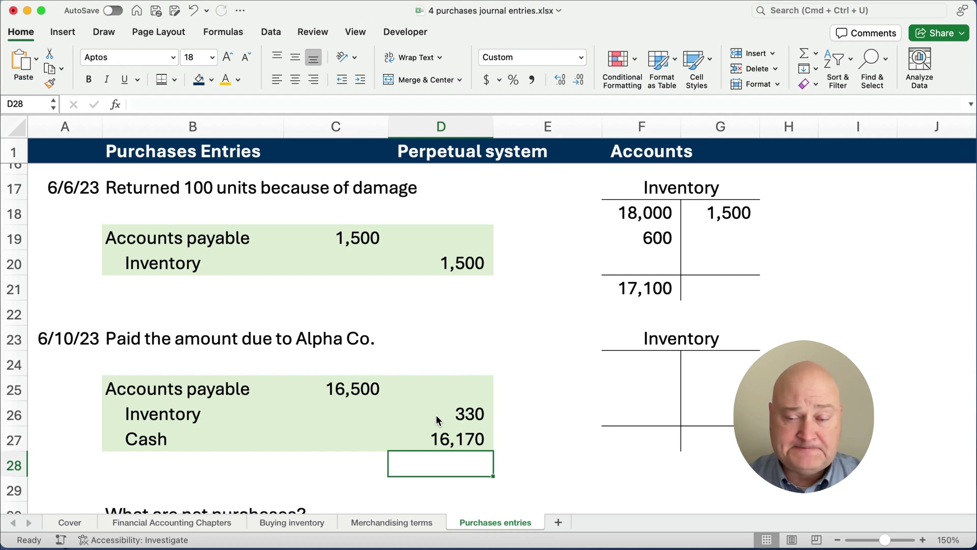
# - Copy the debits 18,000 and 600 and the credit 1,500 from the 6/6/23 Inventory T-account to row 24 onward of the 6/10/23 one
pyautogui.click(559, 360)
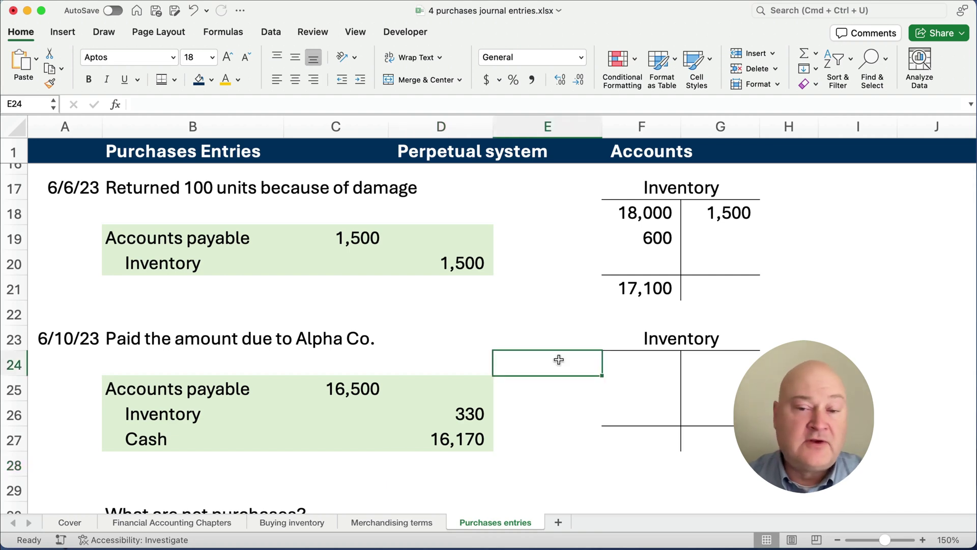
pyautogui.moveTo(649, 214); pyautogui.dragTo(648, 237)
pyautogui.press('super+c')
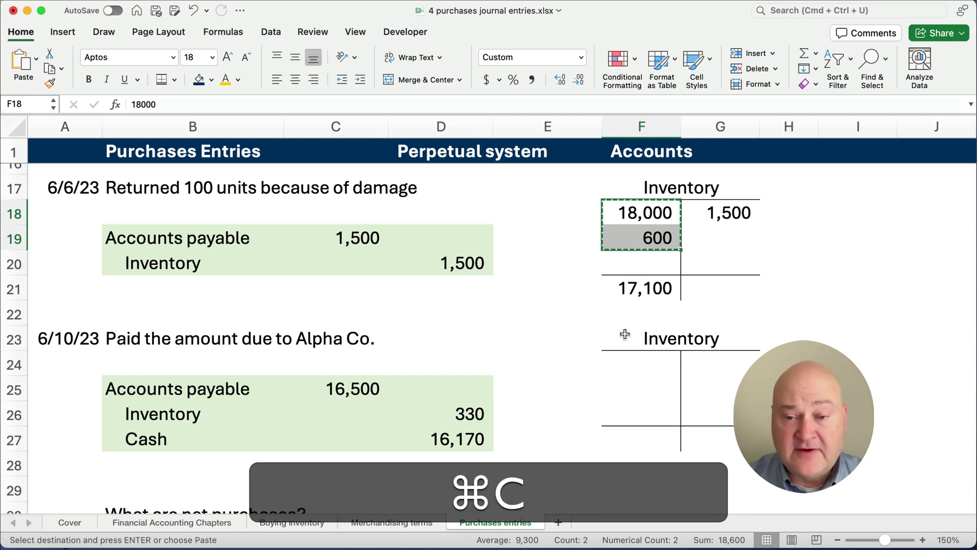
pyautogui.click(627, 364)
pyautogui.press('super+v')
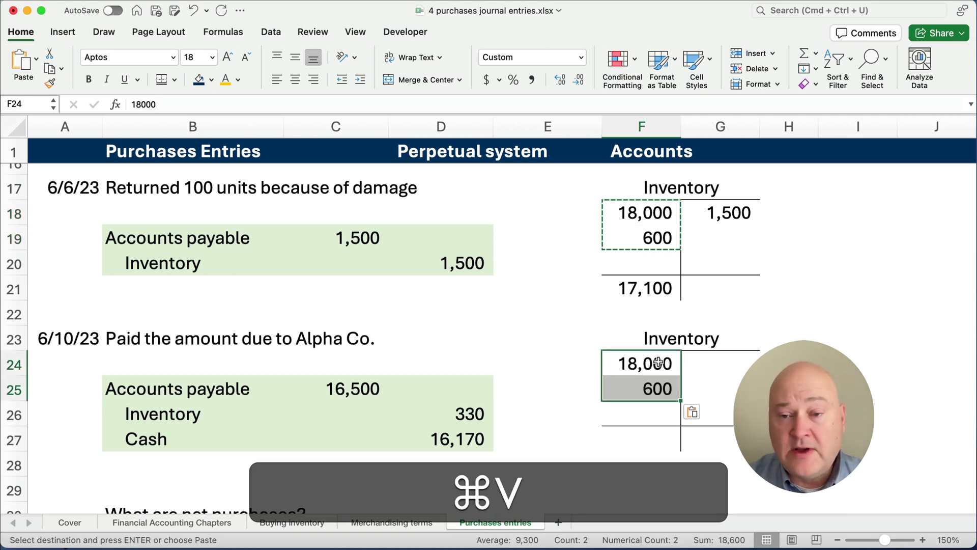
pyautogui.click(713, 215)
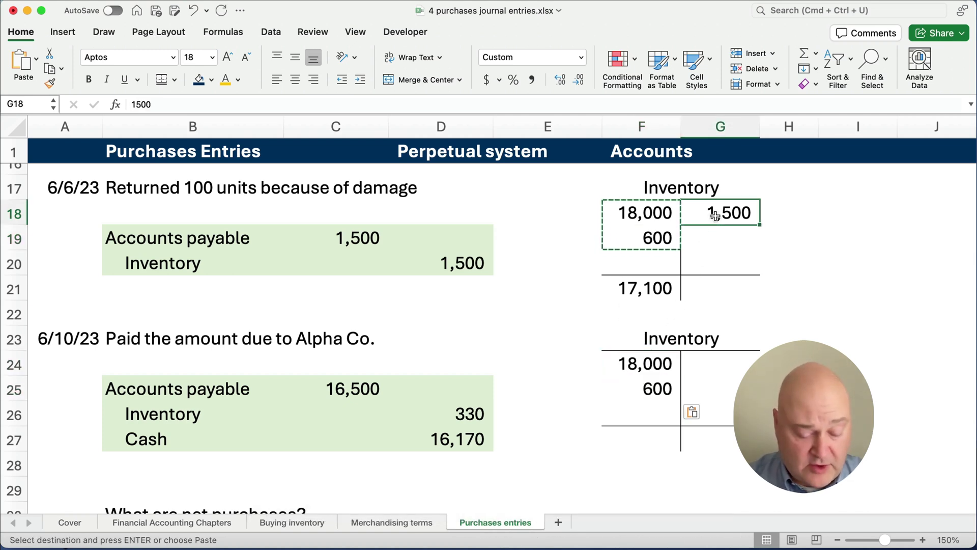
pyautogui.press('super+c')
pyautogui.click(701, 360)
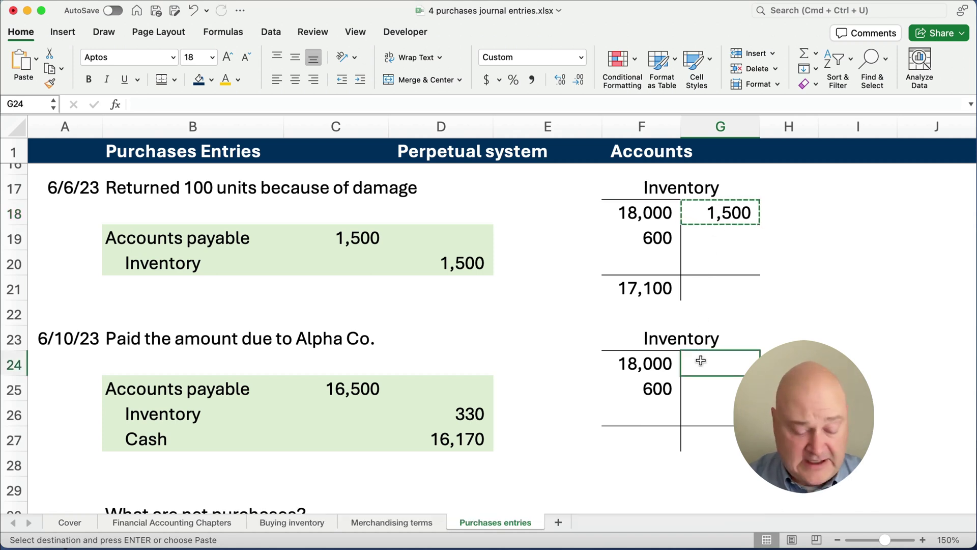
pyautogui.press('super+v')
# - Post the 330 purchase discount as a credit in G25 of the 6/10/23 Inventory T-account
pyautogui.click(711, 389)
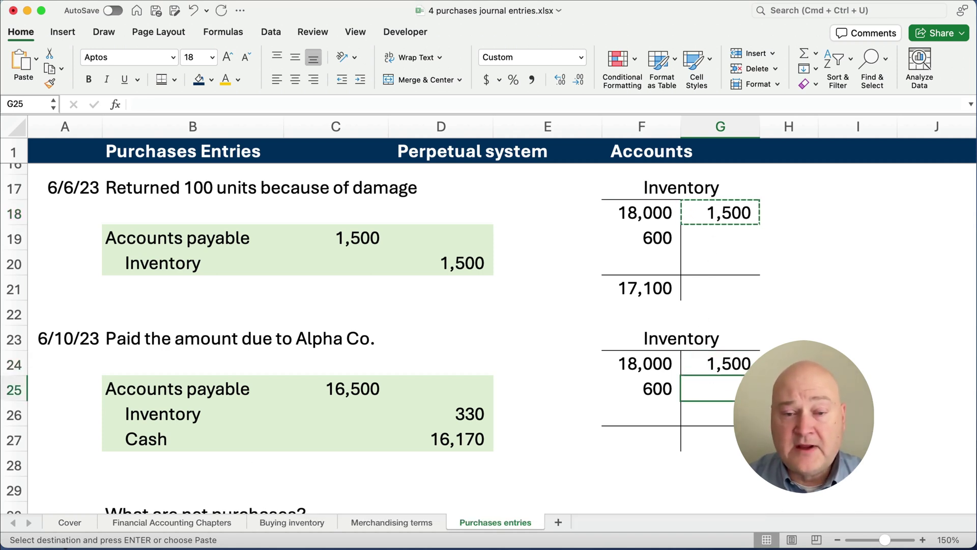
pyautogui.write('330')
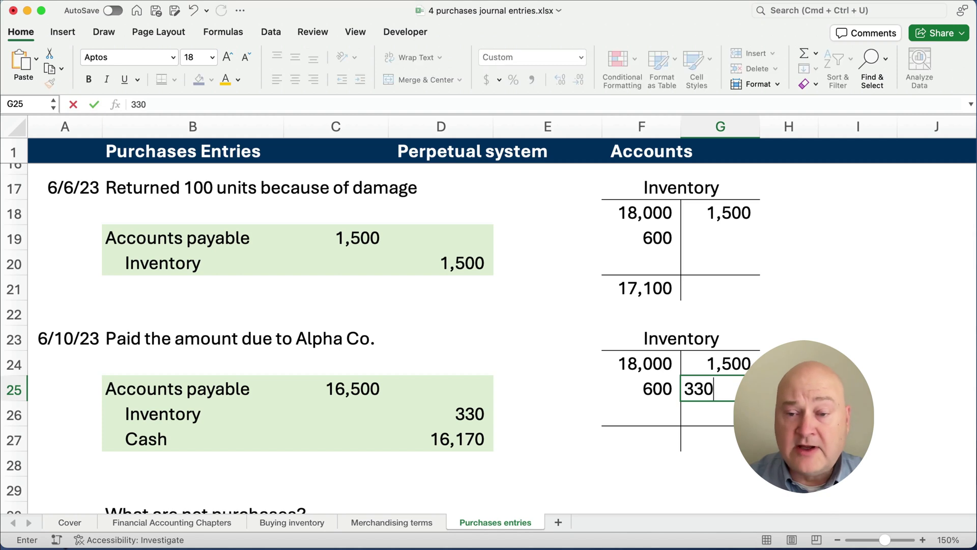
pyautogui.press('Return')
# - Calculate the 6/10/23 Inventory T-account balance in F27 with =F24+F25-G24-G25
pyautogui.click(639, 441)
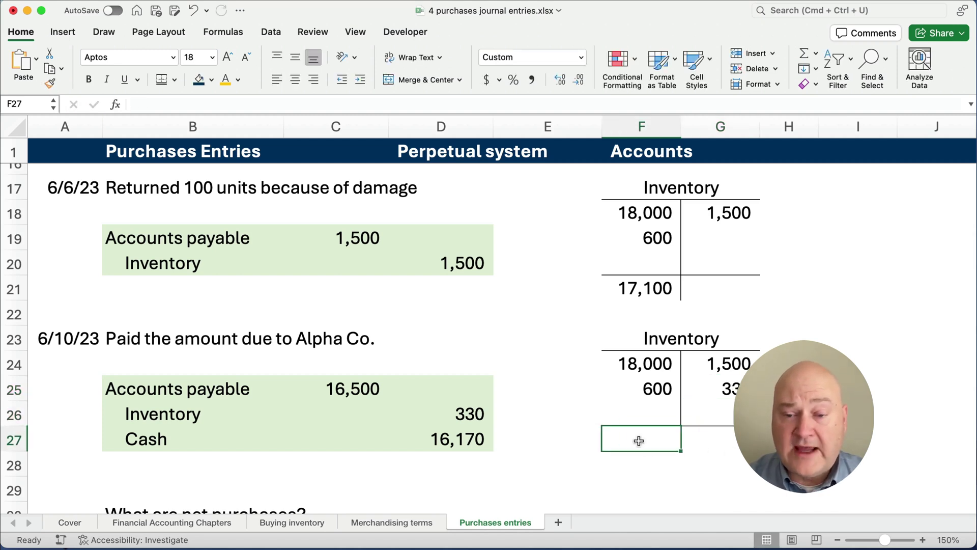
pyautogui.write('=')
pyautogui.press('Up')
pyautogui.press('Up')
pyautogui.press('Up')
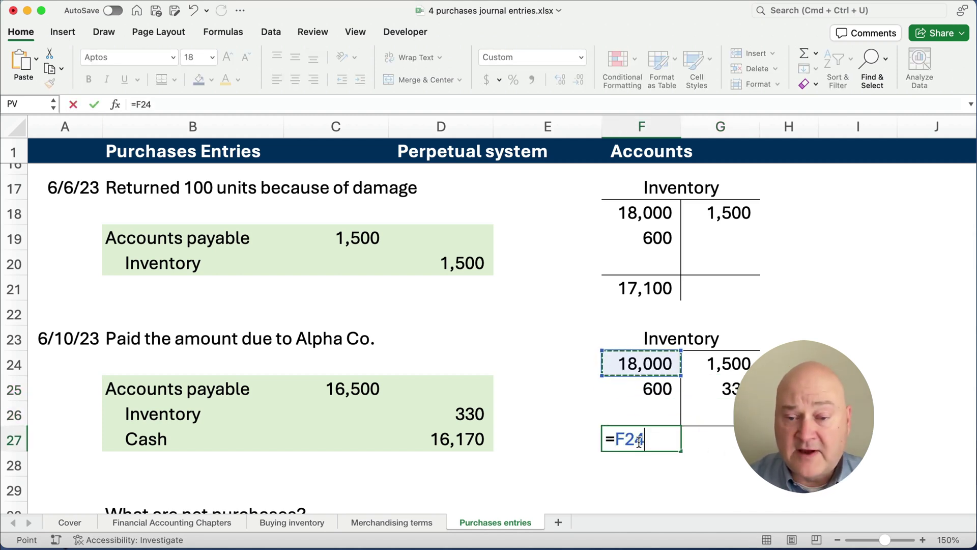
pyautogui.write('+')
pyautogui.press('Up')
pyautogui.press('Up')
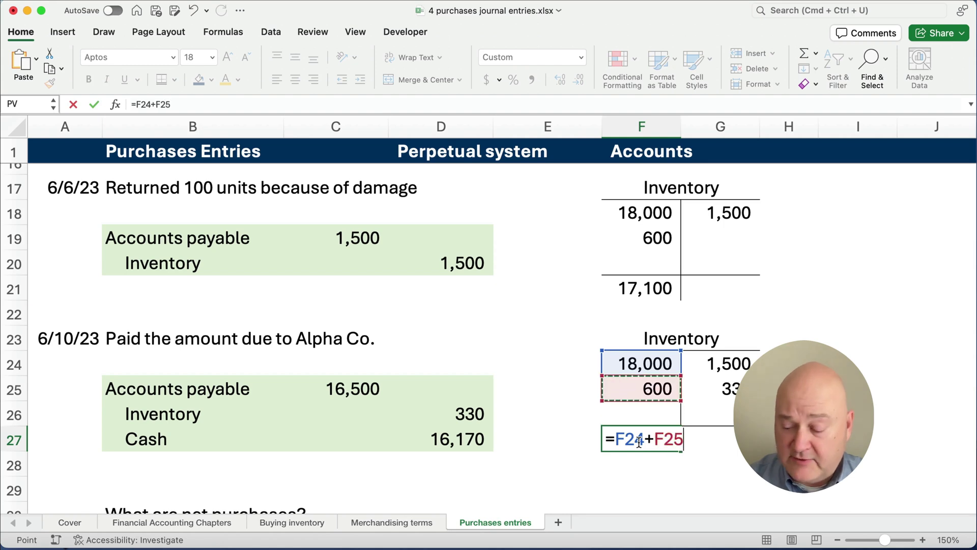
pyautogui.write('-')
pyautogui.press('Up')
pyautogui.press('Up')
pyautogui.press('Up')
pyautogui.press('Right')
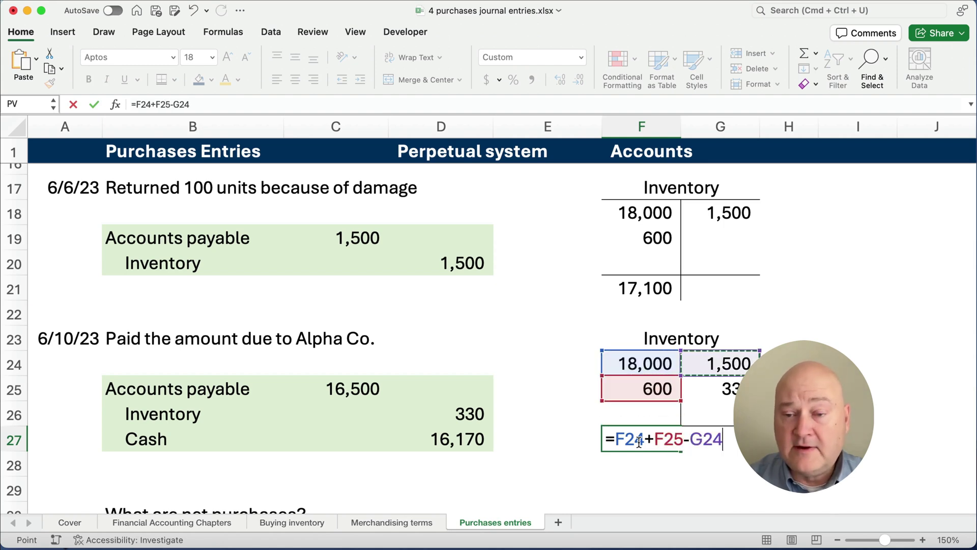
pyautogui.write('-')
pyautogui.press('Up')
pyautogui.press('Up')
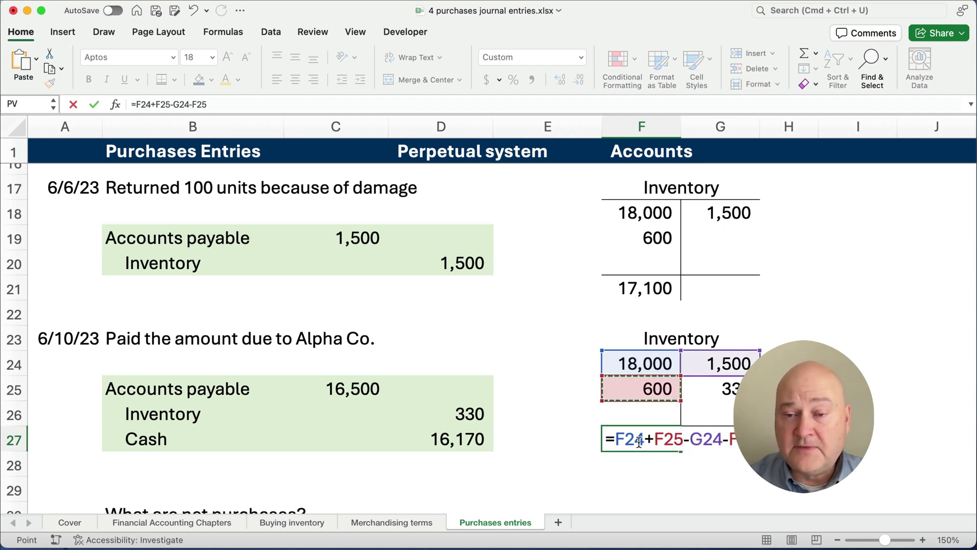
pyautogui.press('Right')
pyautogui.press('Return')
pyautogui.click(638, 441)
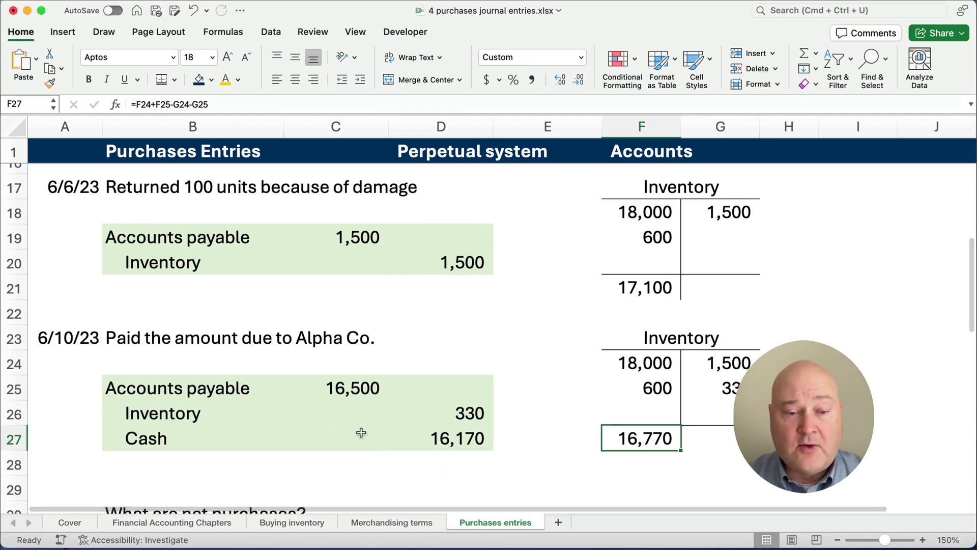
# - Select the Purchases amount cell D32 in the net purchases calculation
pyautogui.scroll(-3, 338, 416)
pyautogui.scroll(-3, 338, 416)
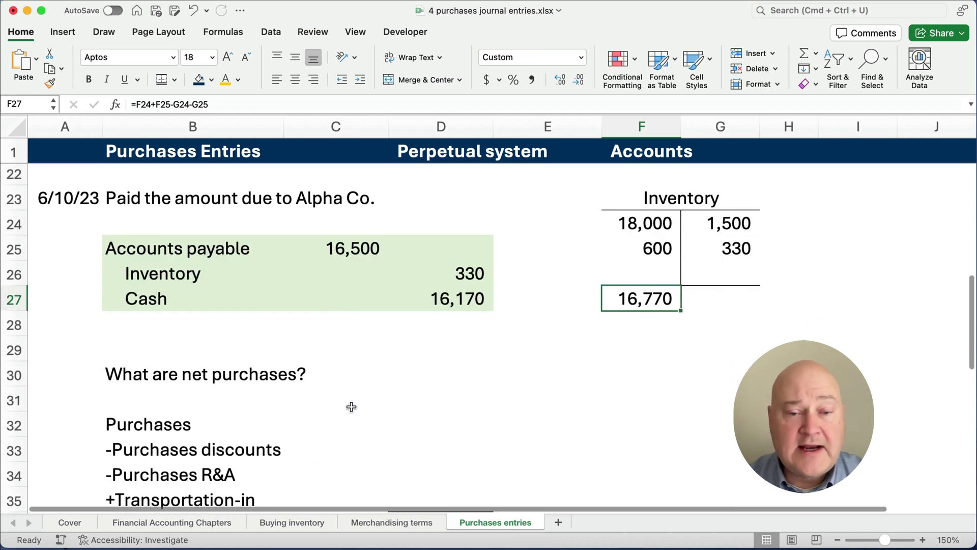
pyautogui.scroll(-2, 346, 408)
pyautogui.scroll(-1, 323, 395)
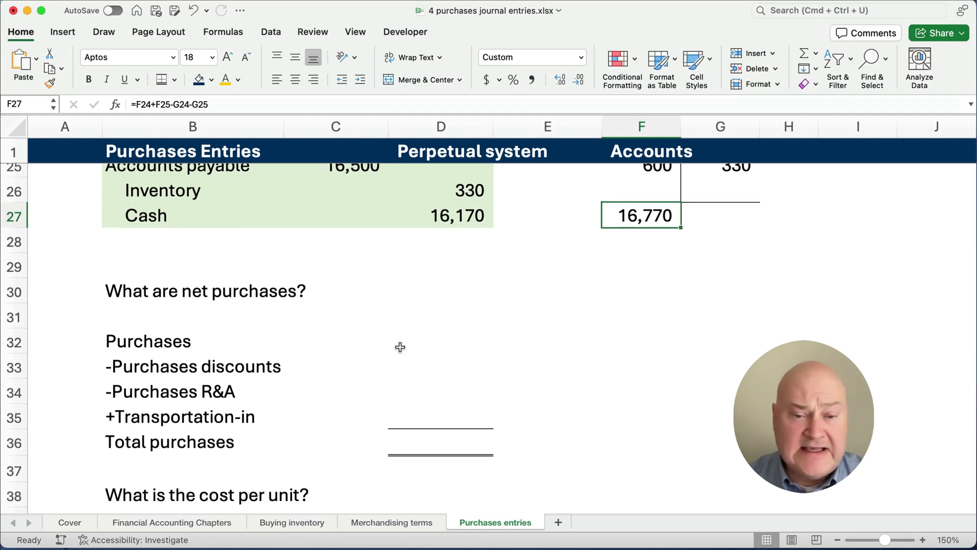
pyautogui.click(418, 342)
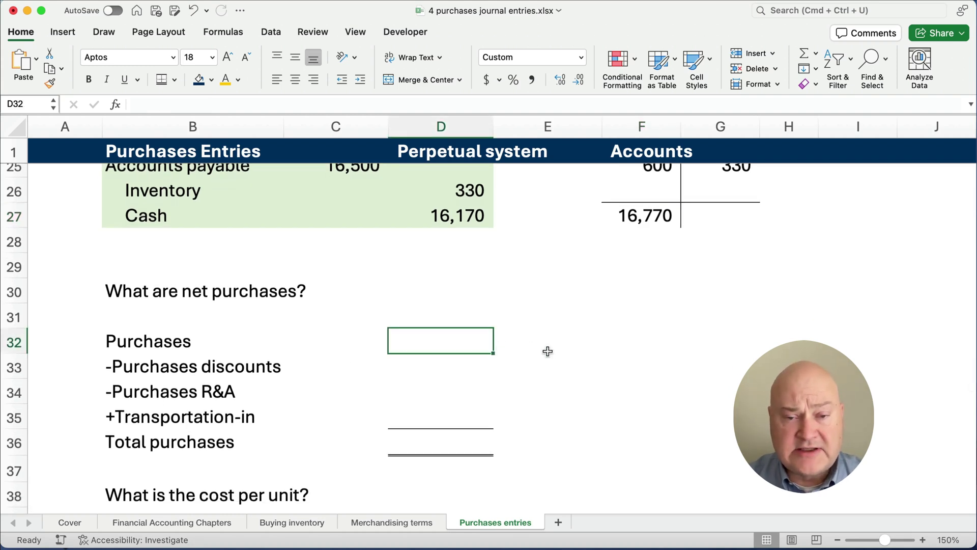
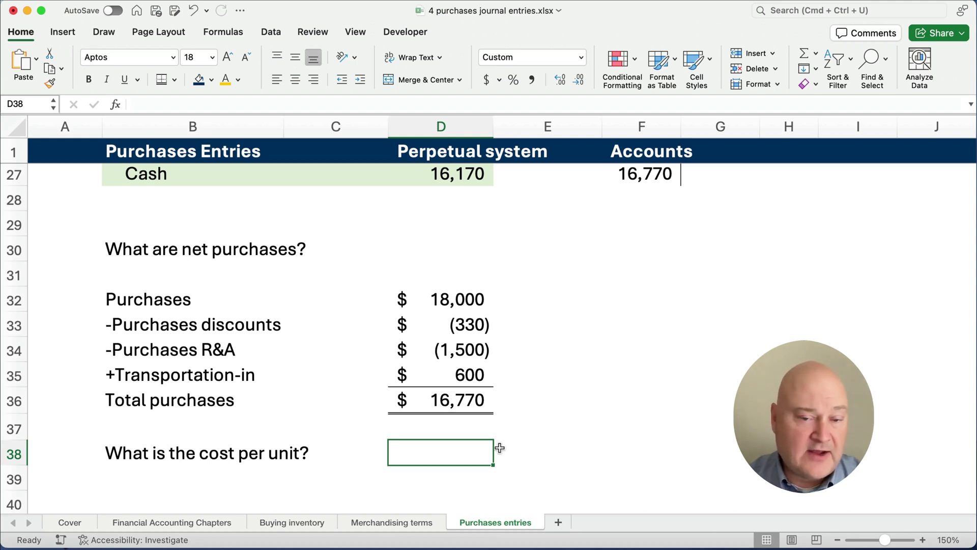
# - Calculate the cost per unit in D38 as total purchases divided by 1,100 units, =D36/1100
pyautogui.write('=')
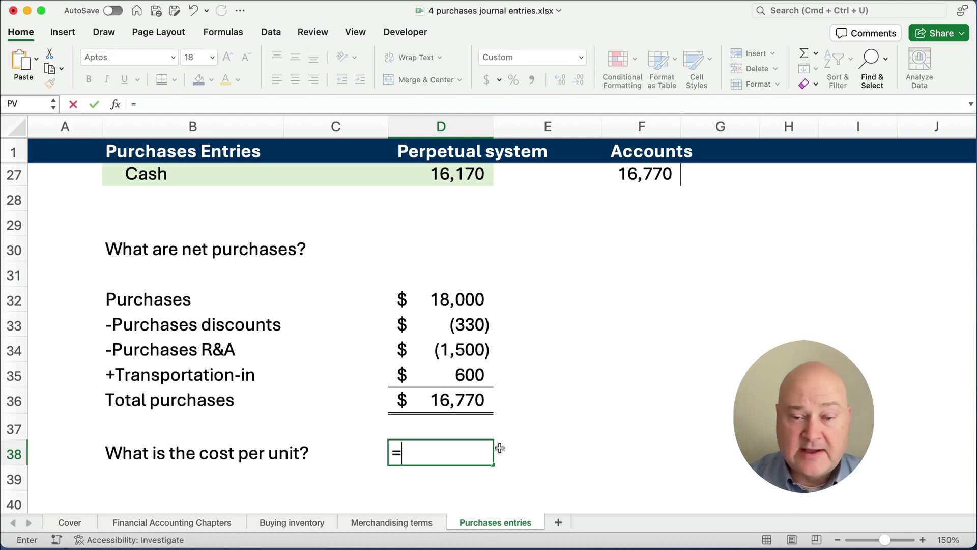
pyautogui.press('Up')
pyautogui.press('Up')
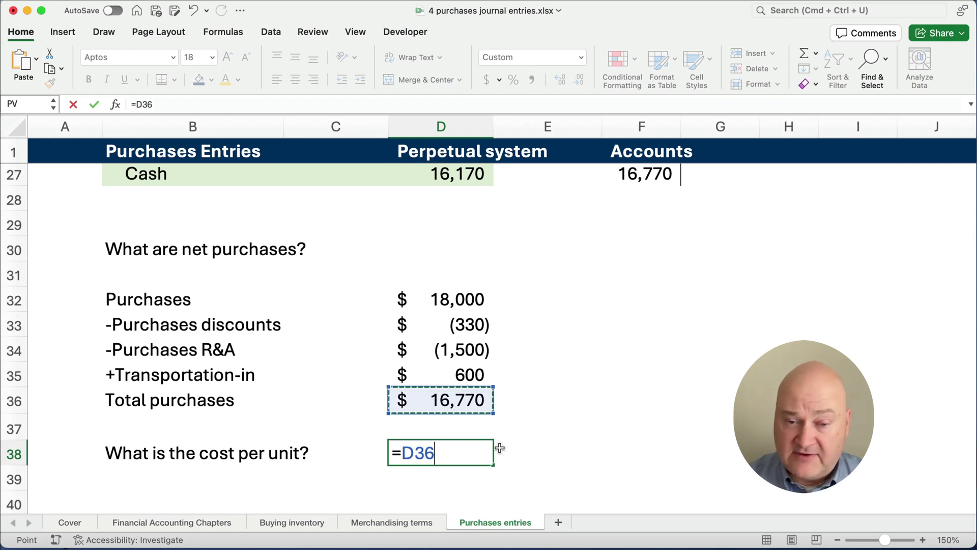
pyautogui.write('/1100')
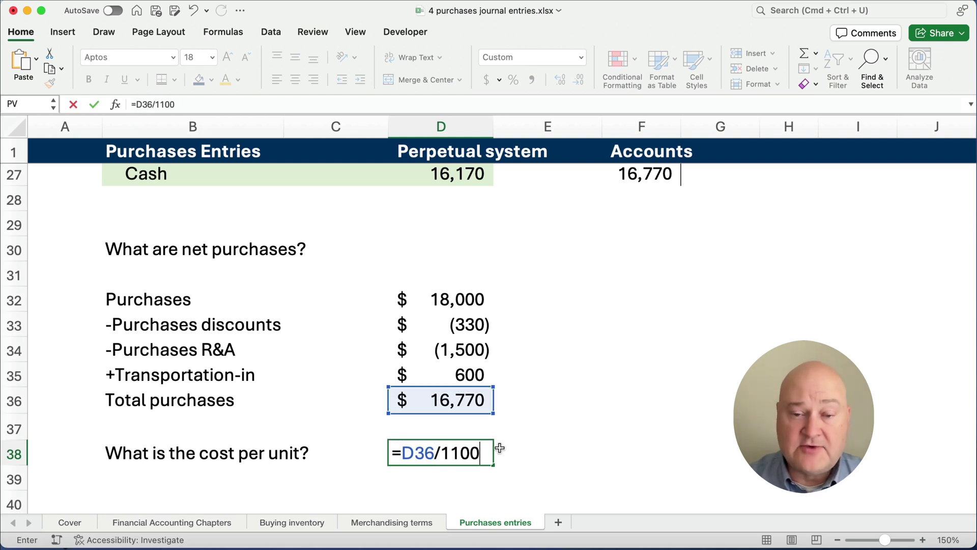
pyautogui.press('Return')
# - Format the cost per unit in D38 as a dollar amount with four decimal places
pyautogui.click(477, 446)
pyautogui.click(487, 80)
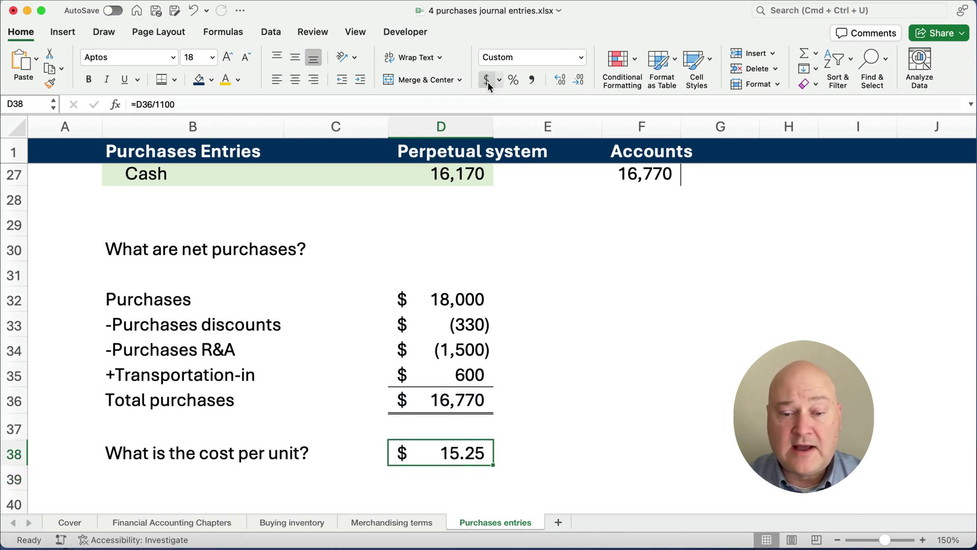
pyautogui.click(561, 79)
pyautogui.click(561, 79)
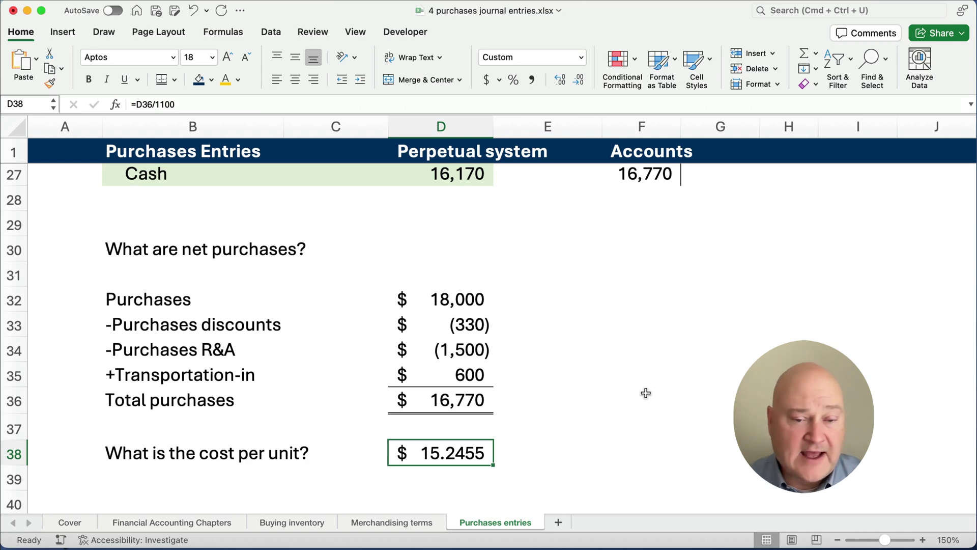
# - Copy the 6/10/23 Inventory T-account amounts in F24:G25 into the 6/30/23 Inventory T-account starting at F42
pyautogui.scroll(-10, 646, 392)
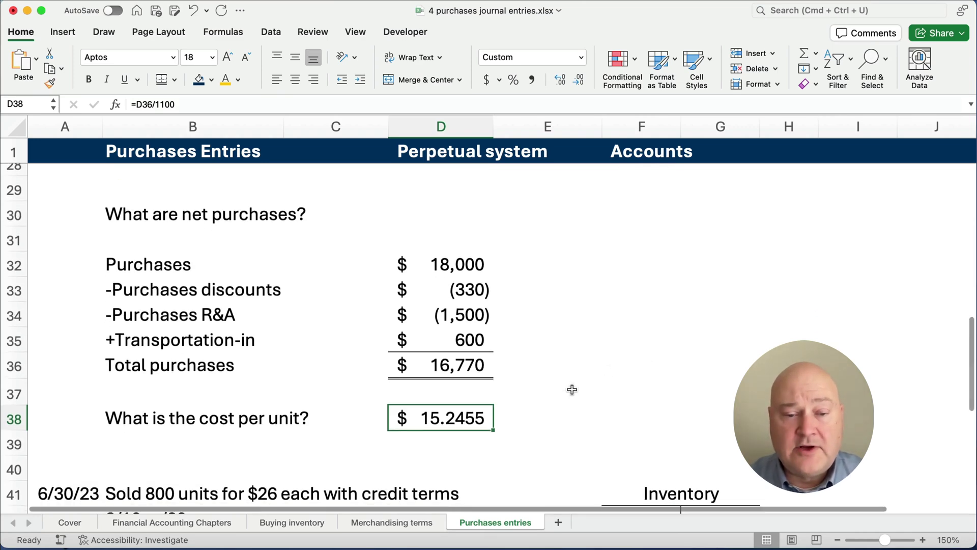
pyautogui.scroll(-1, 565, 391)
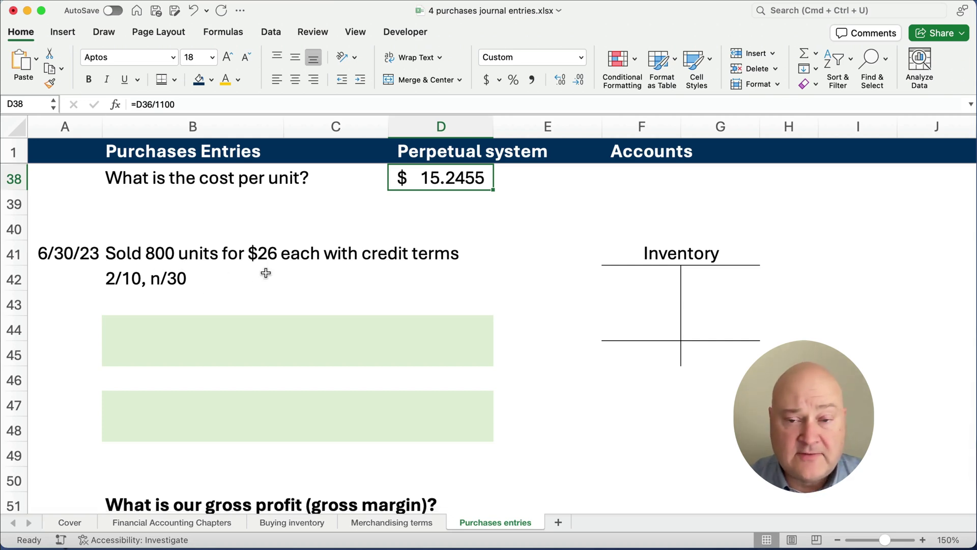
pyautogui.scroll(6, 611, 331)
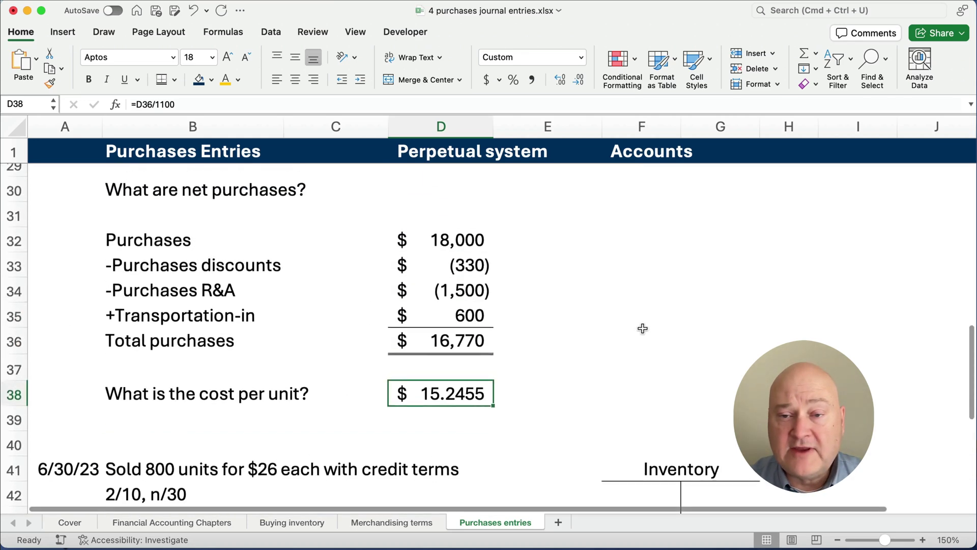
pyautogui.scroll(5, 642, 328)
pyautogui.moveTo(637, 201); pyautogui.dragTo(705, 229)
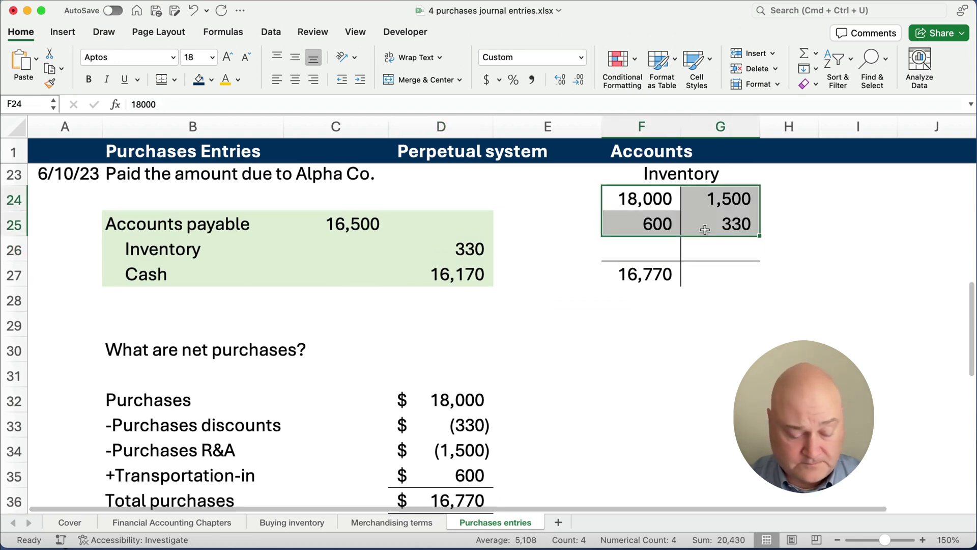
pyautogui.press('super+c')
pyautogui.scroll(-10, 676, 323)
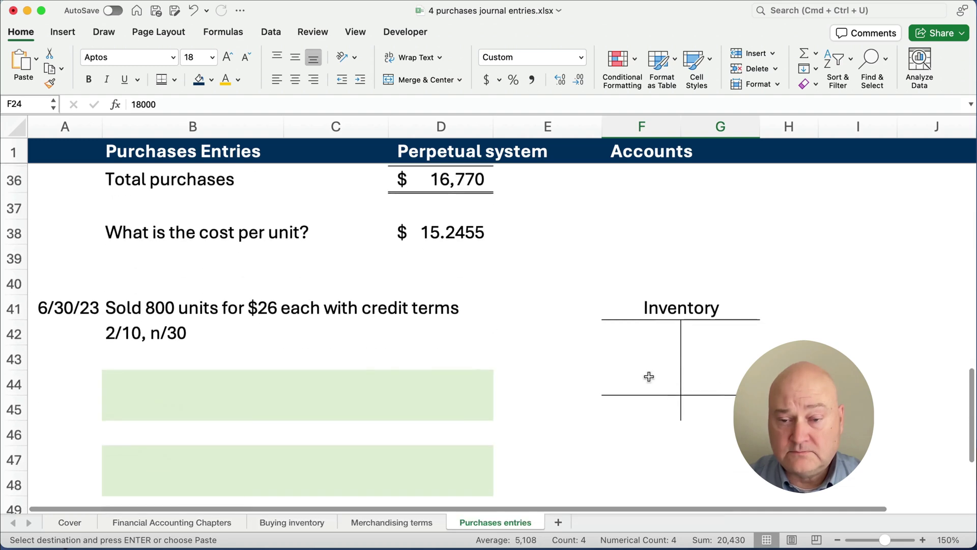
pyautogui.click(636, 330)
pyautogui.press('super+v')
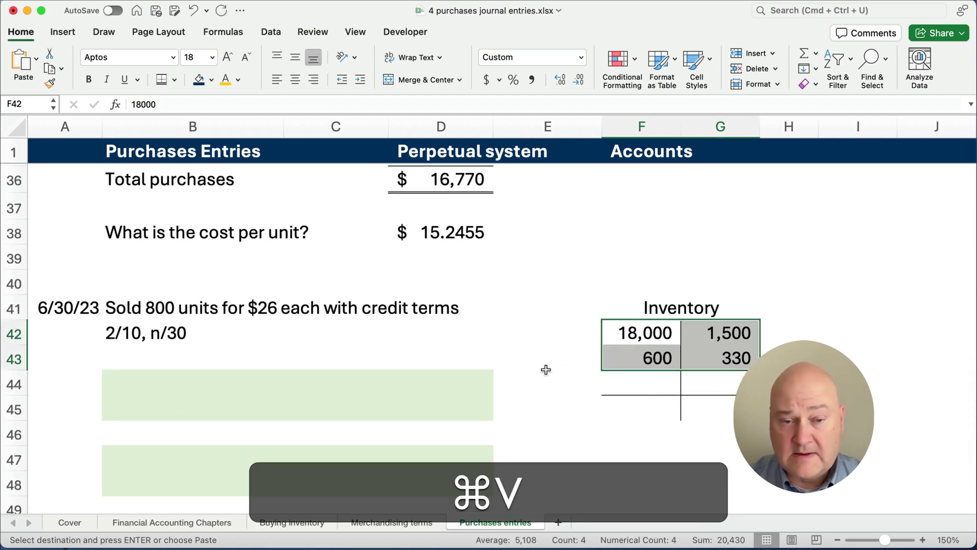
# - Record the Cost of sales debit for the 6/30/23 sale in row 44, calculating the amount in C44 with =800*D38
pyautogui.scroll(-2, 225, 345)
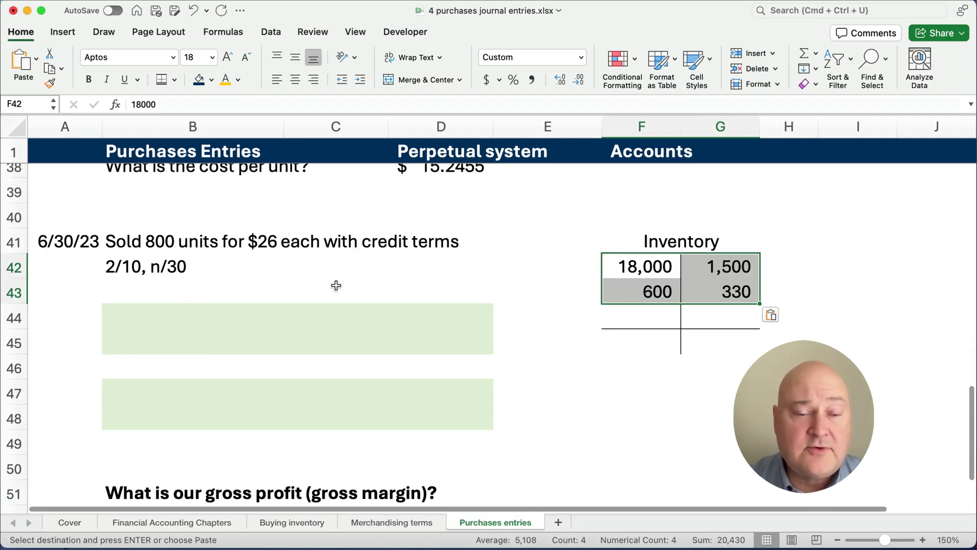
pyautogui.scroll(1, 303, 292)
pyautogui.click(163, 335)
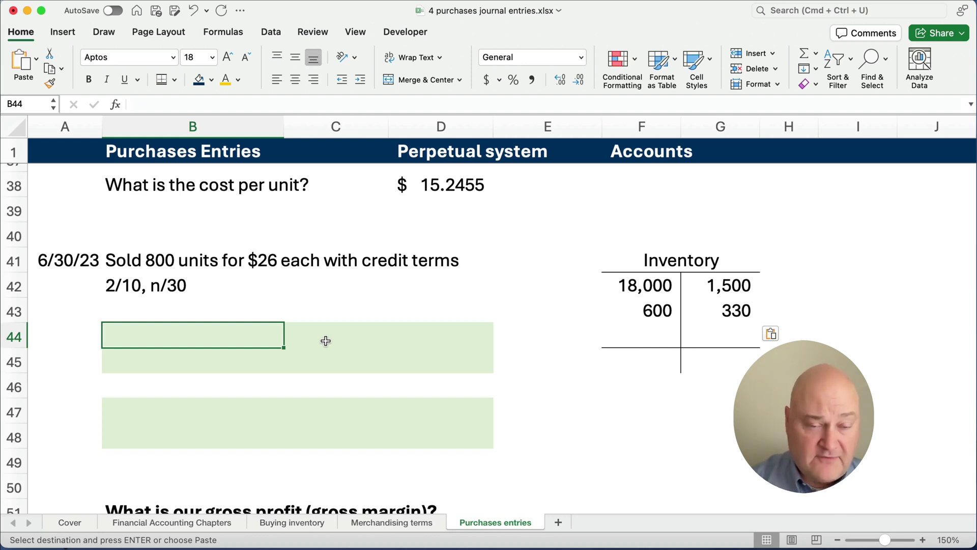
pyautogui.write('Cost of S')
pyautogui.press('BackSpace')
pyautogui.write('sales')
pyautogui.click(326, 341)
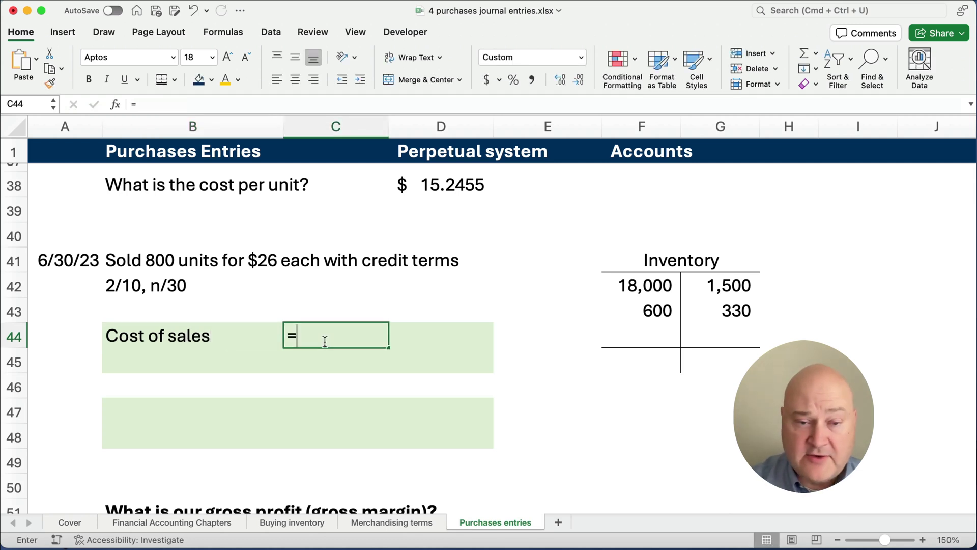
pyautogui.write('=800*')
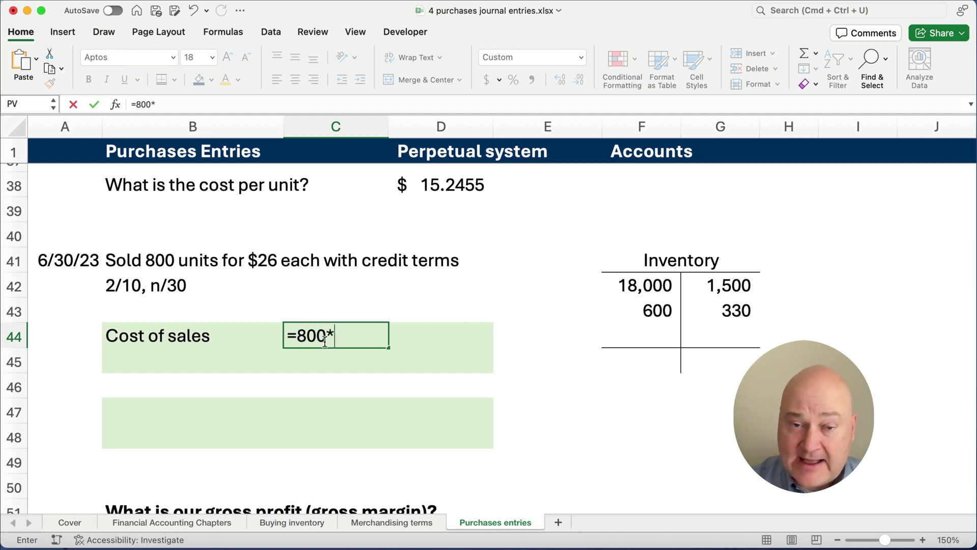
pyautogui.click(441, 186)
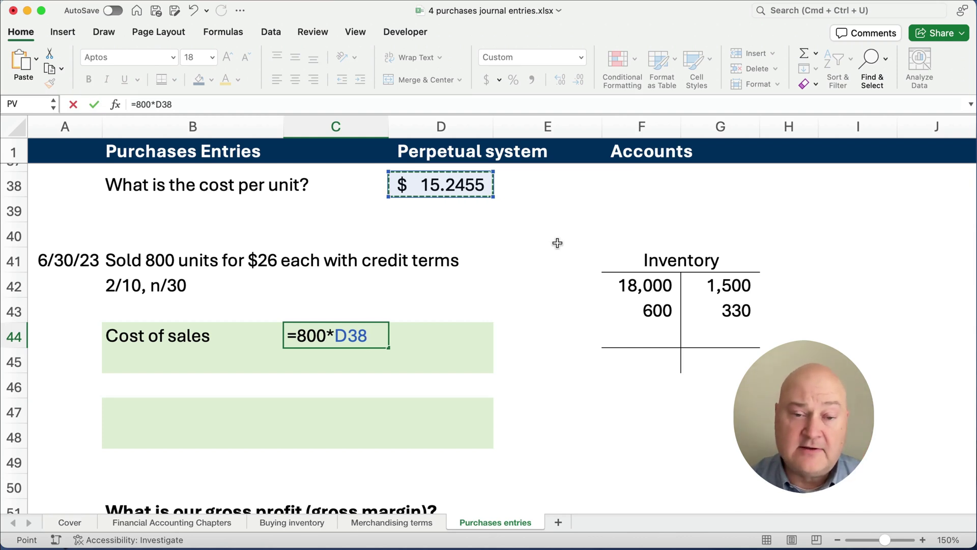
pyautogui.press('Return')
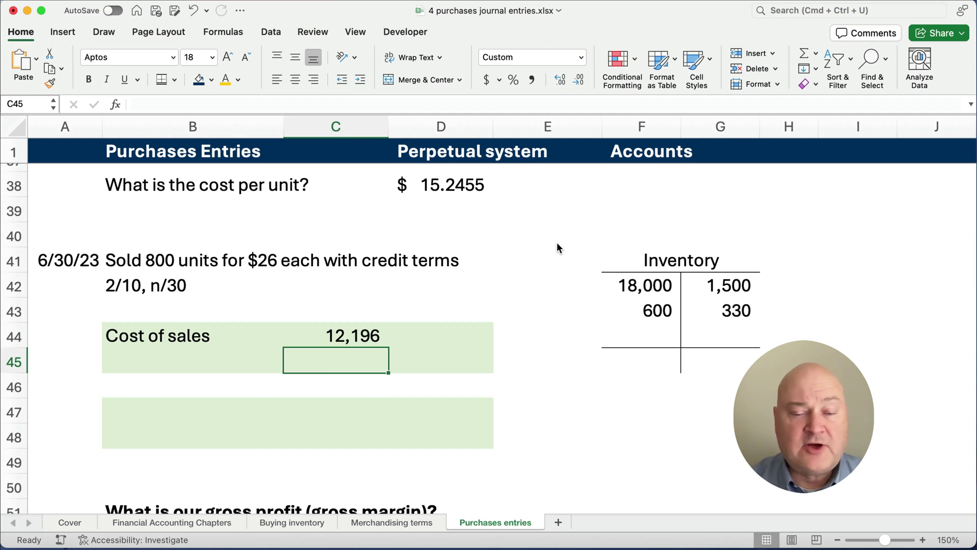
# - Add the Inventory credit line in row 45, with D45 linked to the cost of sales debit by =C44
pyautogui.click(431, 353)
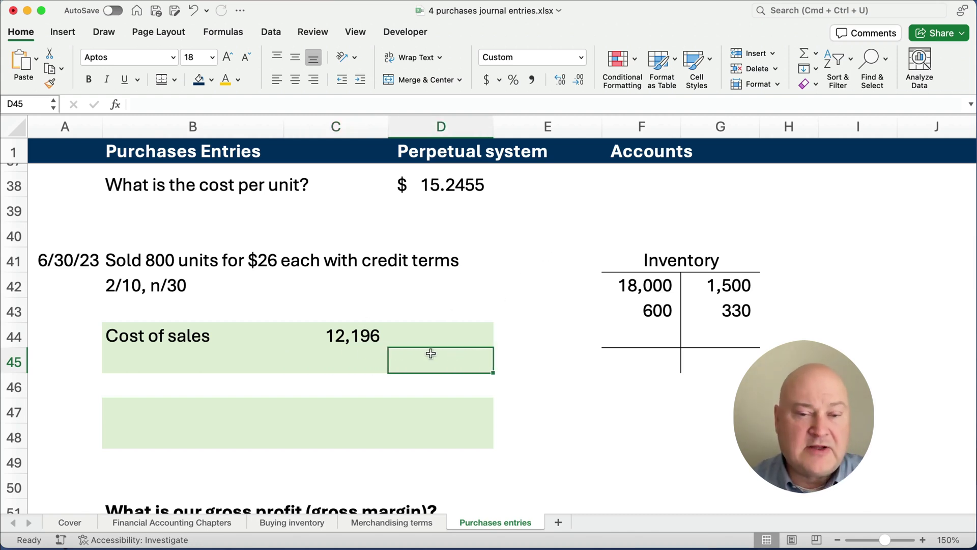
pyautogui.write('=')
pyautogui.press('Left')
pyautogui.press('Up')
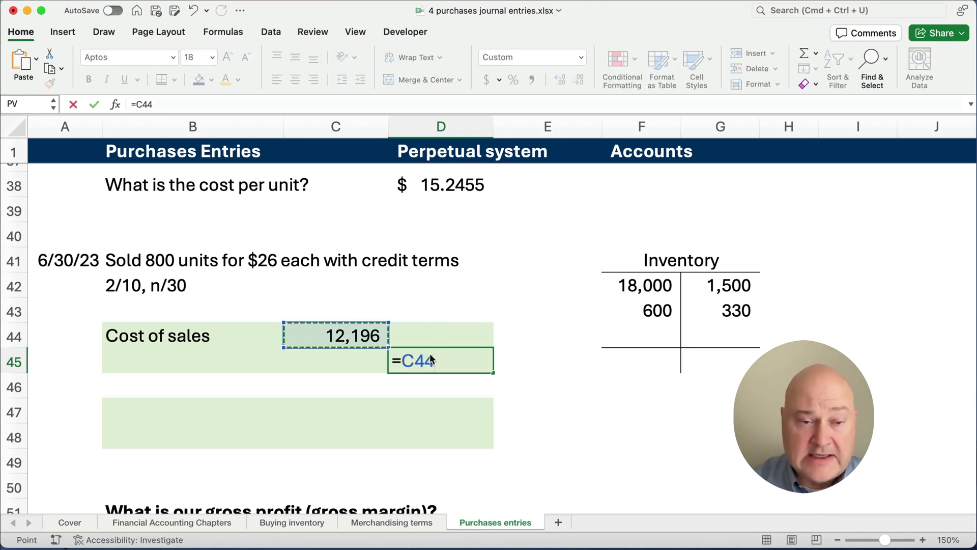
pyautogui.press('Return')
pyautogui.press('Up')
pyautogui.press('Left')
pyautogui.press('Left')
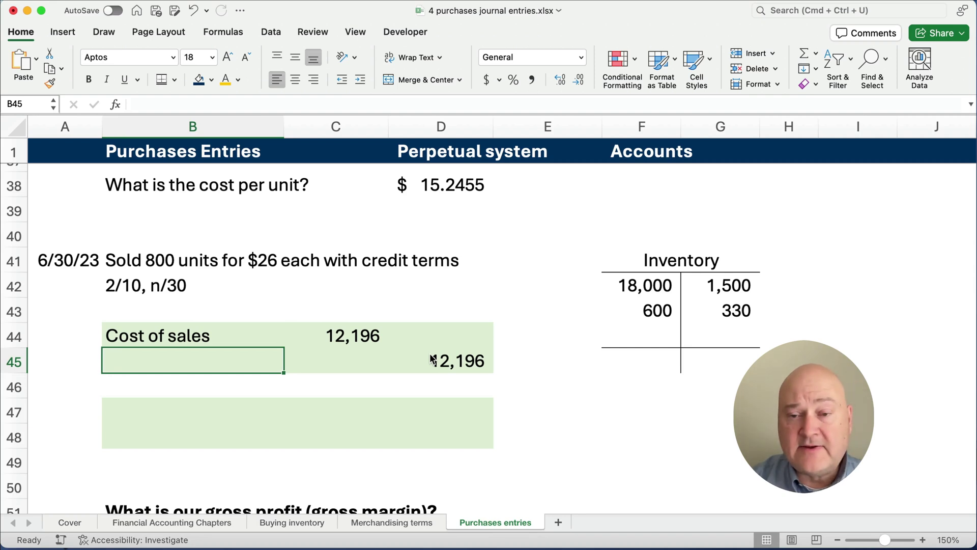
pyautogui.write('Invento')
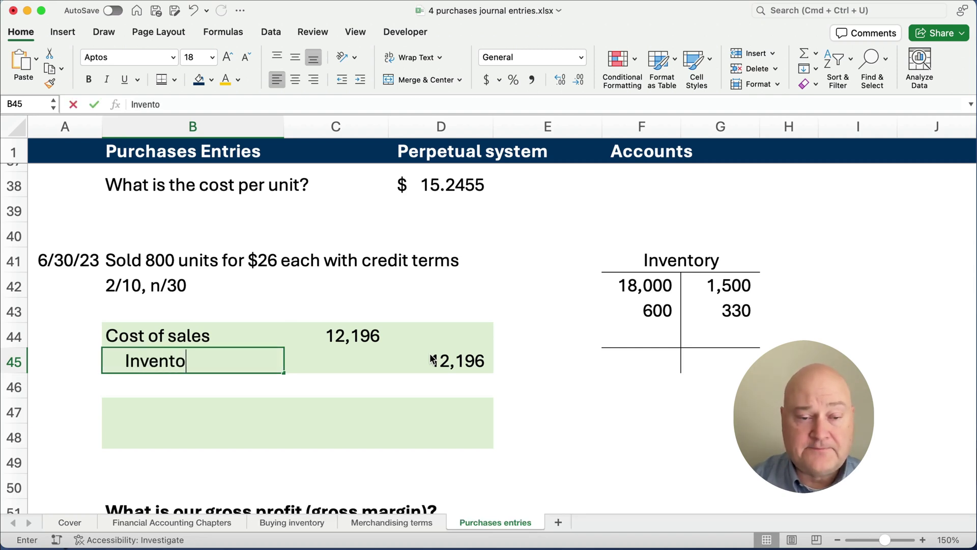
pyautogui.write('ry')
pyautogui.press('Return')
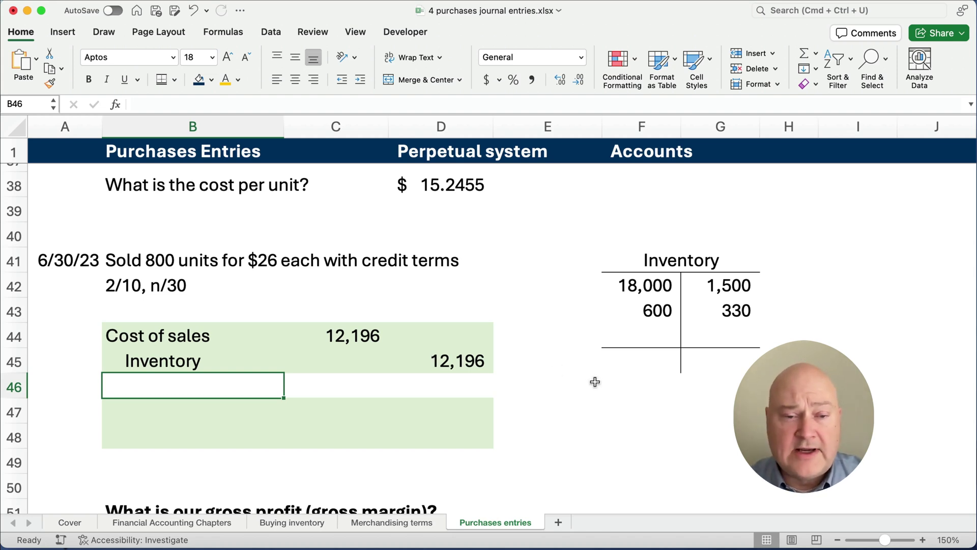
# - Name the accounts of the sale revenue entry: Accounts receivable in B47 and Sales in B48
pyautogui.click(175, 410)
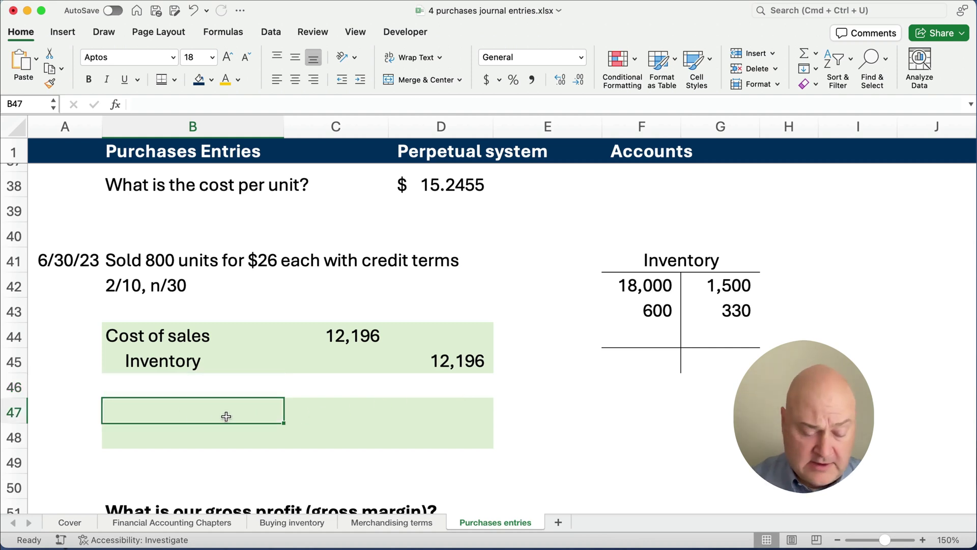
pyautogui.write('AR')
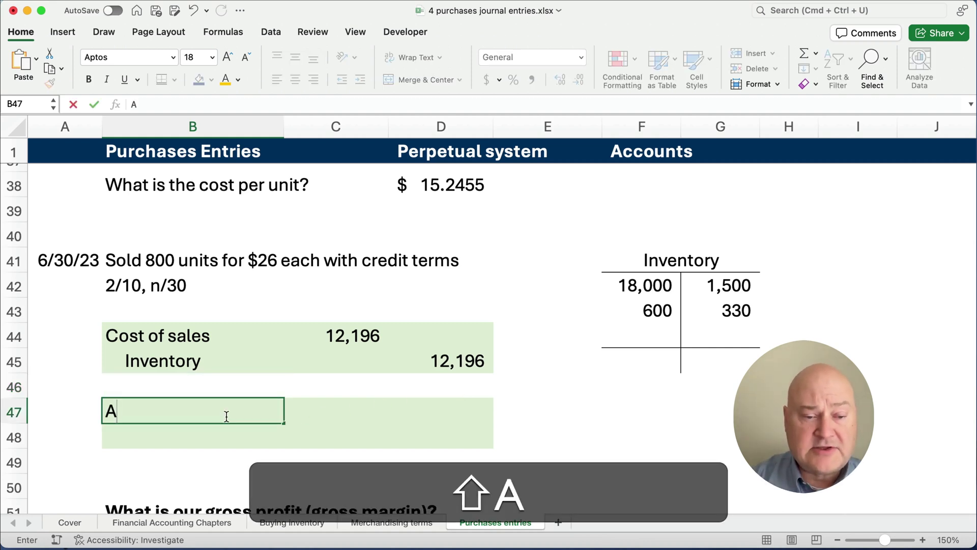
pyautogui.press('BackSpace')
pyautogui.press('BackSpace')
pyautogui.write('Accounts re')
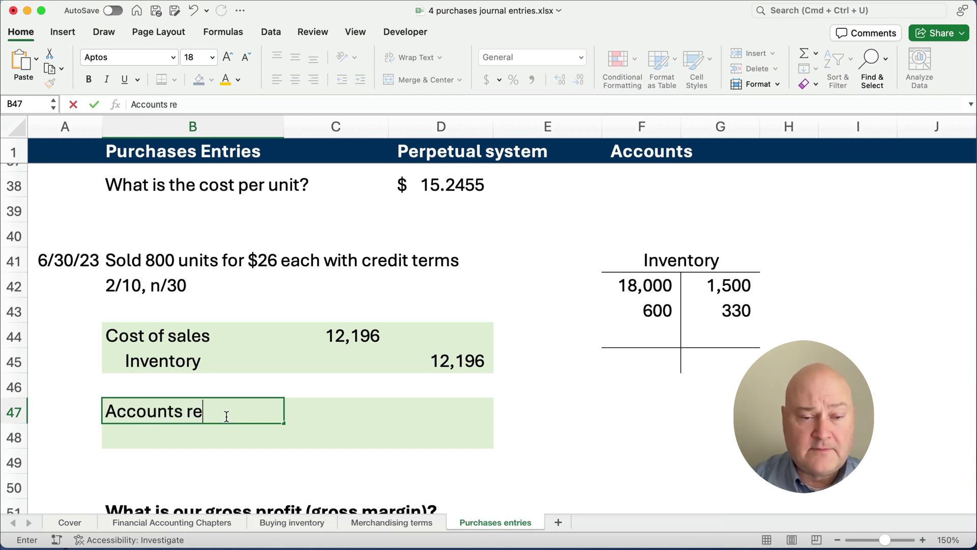
pyautogui.write('ceivable')
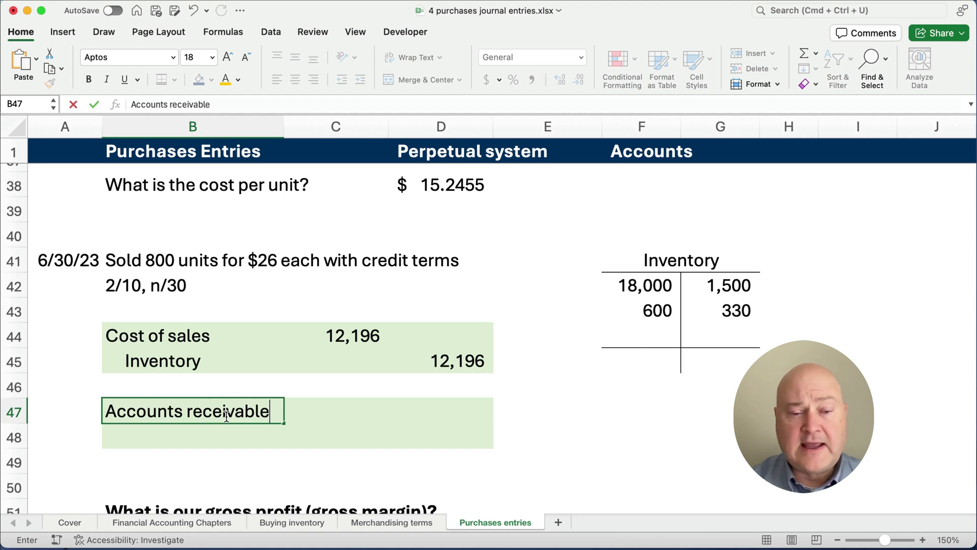
pyautogui.press('Return')
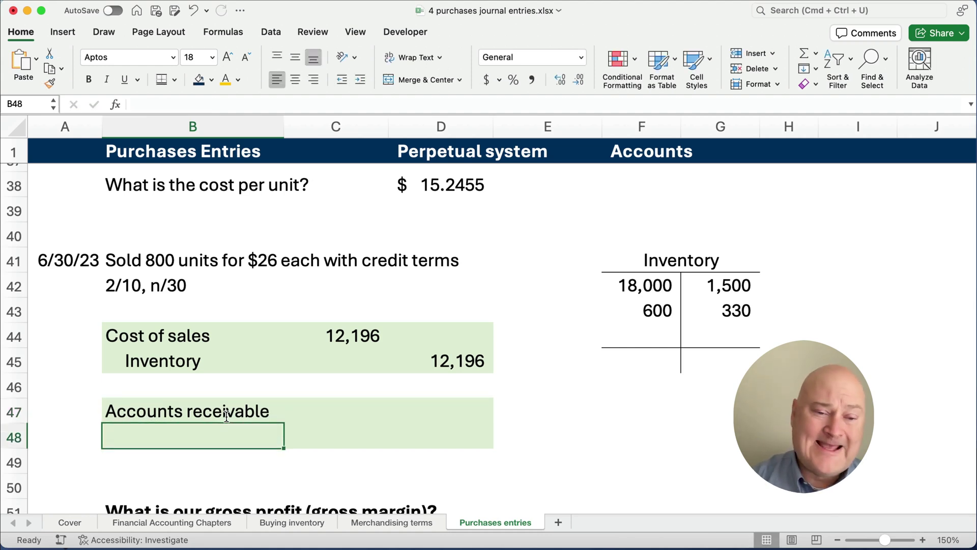
pyautogui.write('Sales')
# - Calculate the Accounts receivable debit in C47 with =800*26
pyautogui.press('Tab')
pyautogui.press('Up')
pyautogui.write('=')
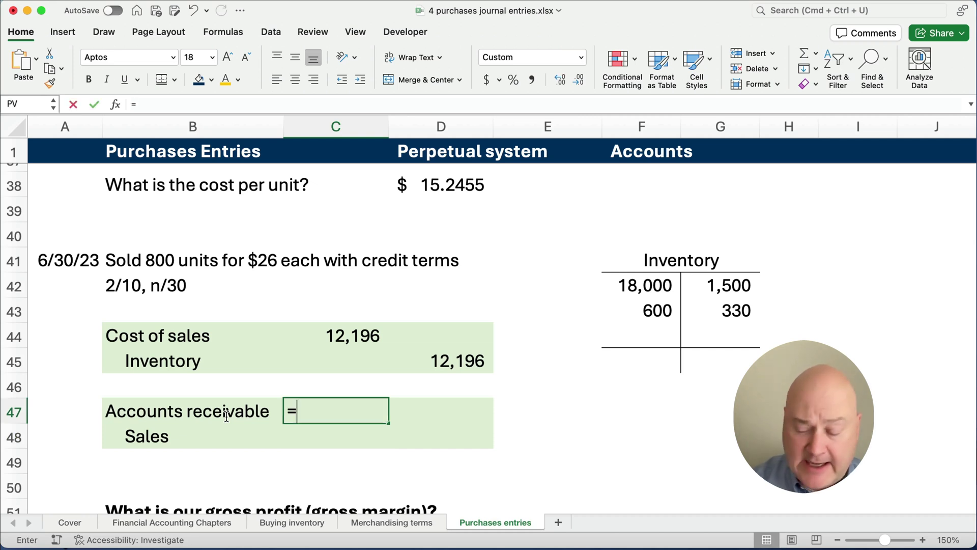
pyautogui.write('800*')
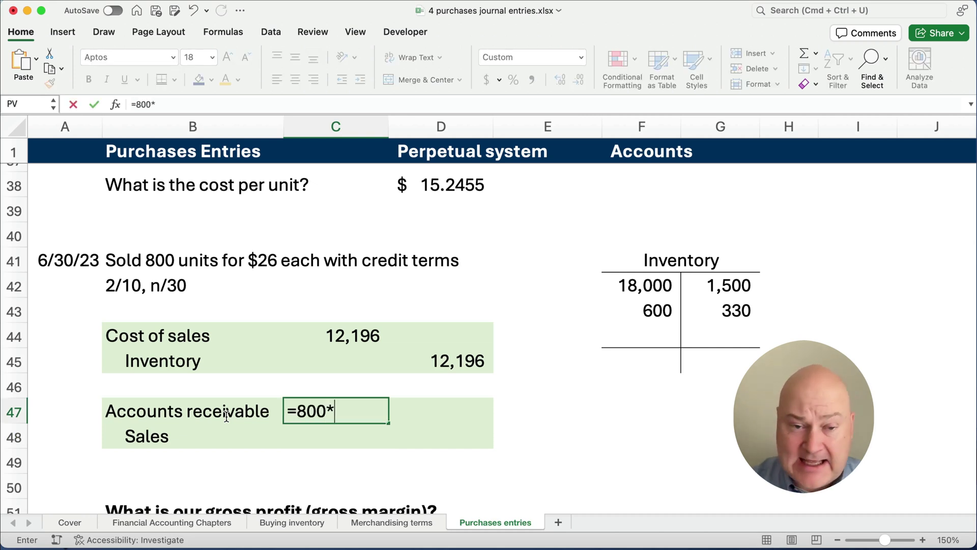
pyautogui.write('26')
pyautogui.press('Return')
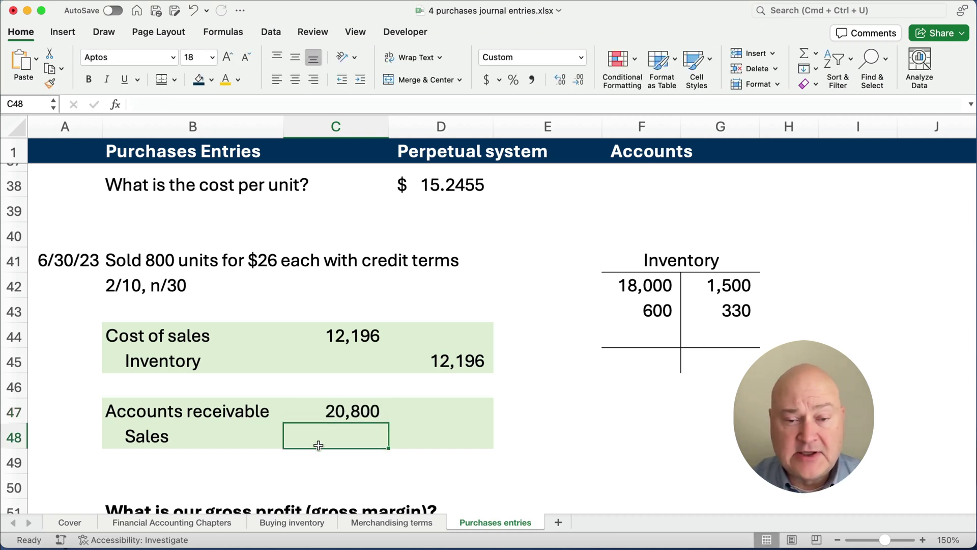
# - Link the Sales credit in D48 to the Accounts receivable debit with =C47
pyautogui.click(441, 441)
pyautogui.write('=')
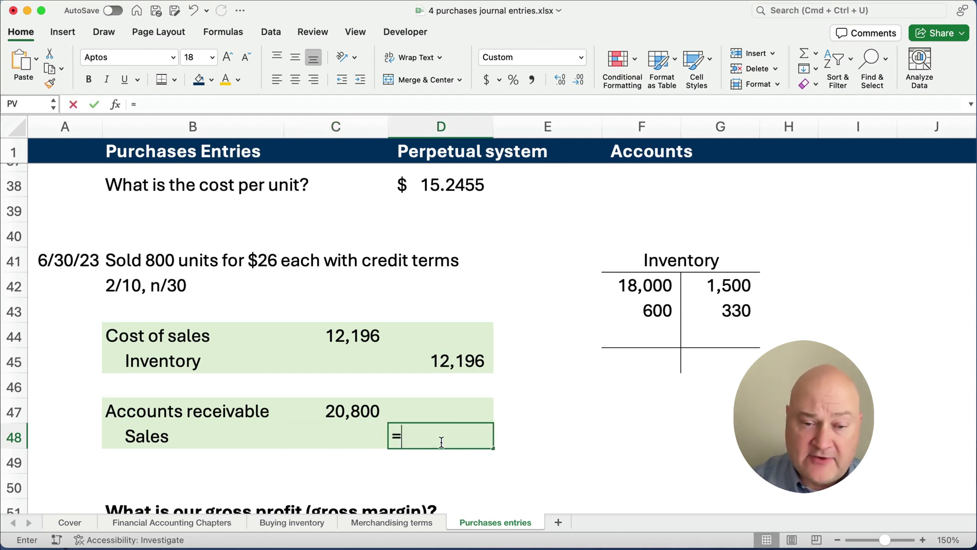
pyautogui.press('Left')
pyautogui.press('Up')
pyautogui.press('Return')
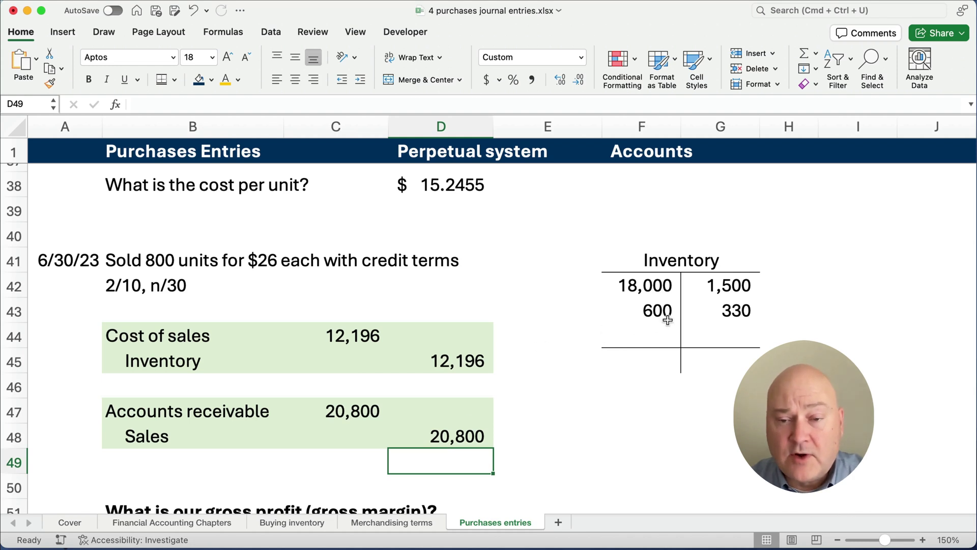
# - Post the inventory credit from the sale to the 6/30/23 Inventory T-account in G44 with =D45
pyautogui.click(641, 359)
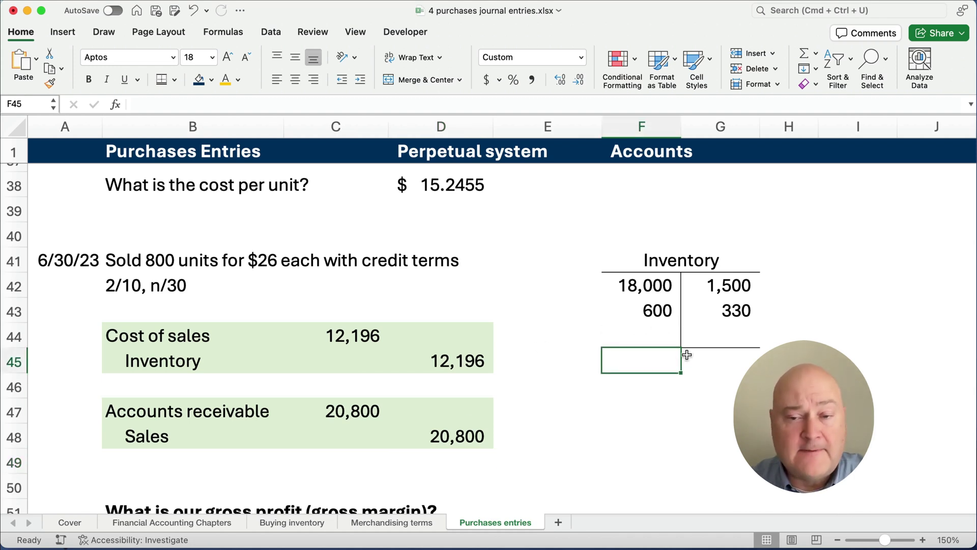
pyautogui.click(723, 330)
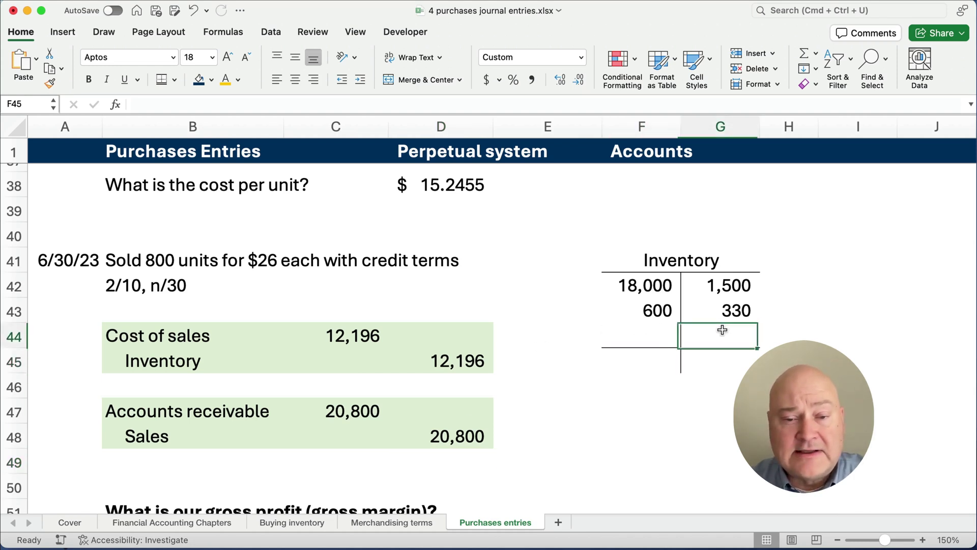
pyautogui.write('=')
pyautogui.click(454, 364)
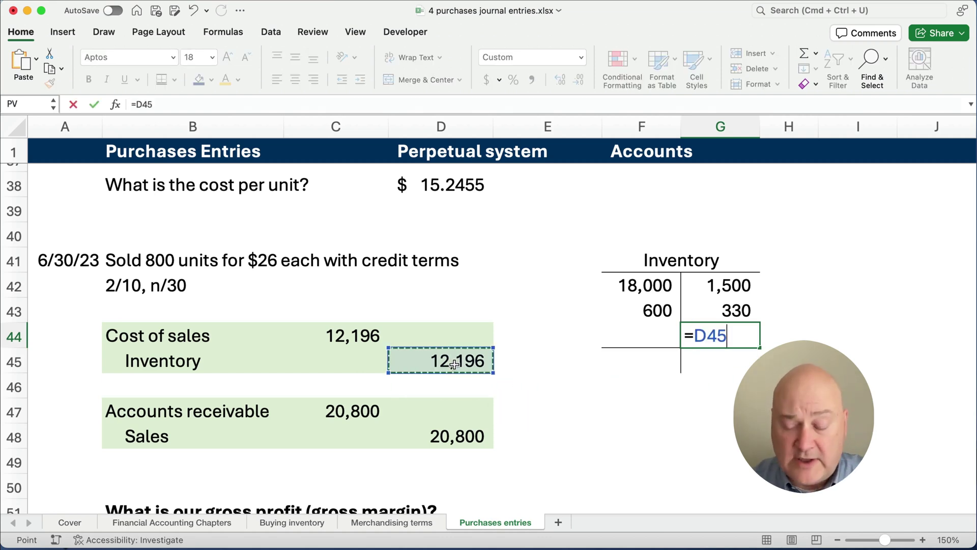
pyautogui.press('Return')
# - Calculate the ending balance of the 6/30/23 Inventory T-account in F45 with =SUM(F42:F44)-SUM(G42:G44)
pyautogui.click(638, 368)
pyautogui.write('=s')
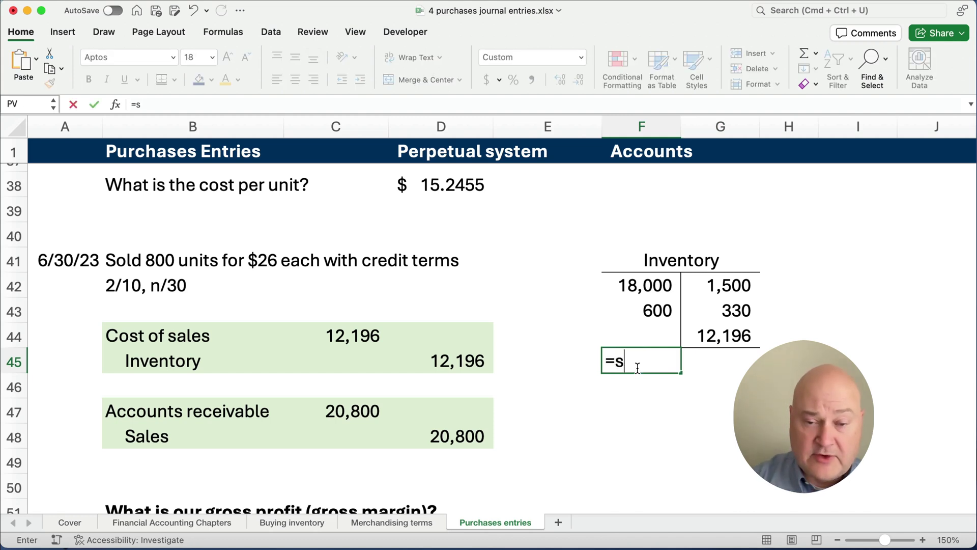
pyautogui.write('um(')
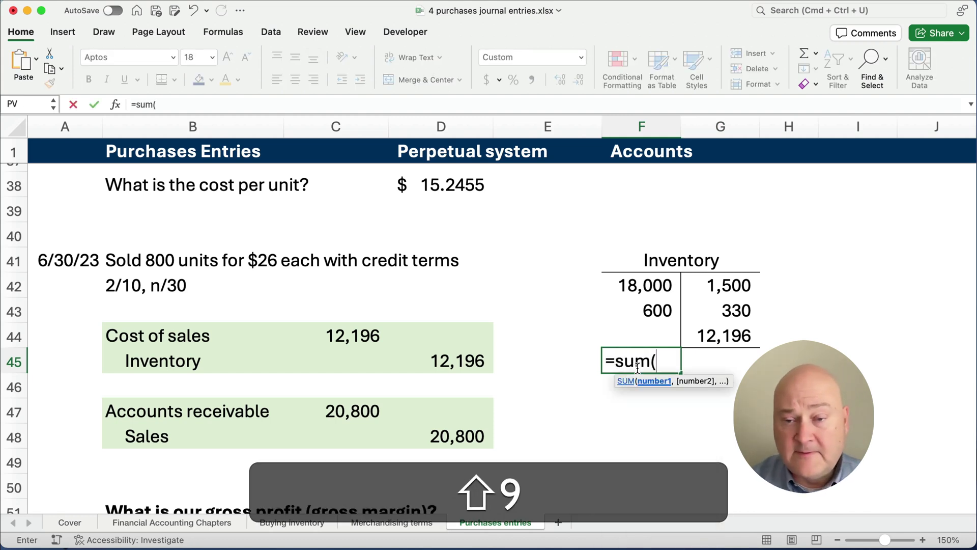
pyautogui.click(646, 288)
pyautogui.moveTo(647, 288); pyautogui.dragTo(645, 331)
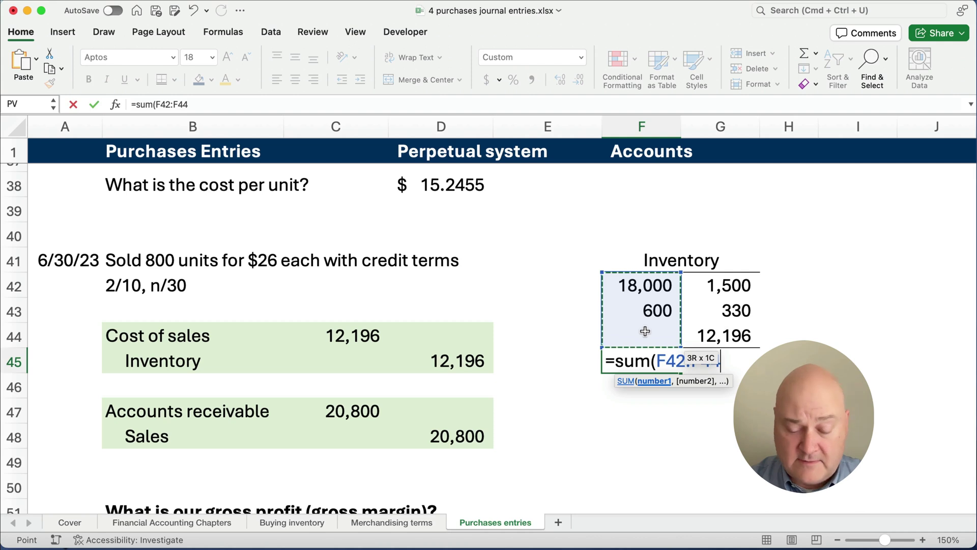
pyautogui.write(')-')
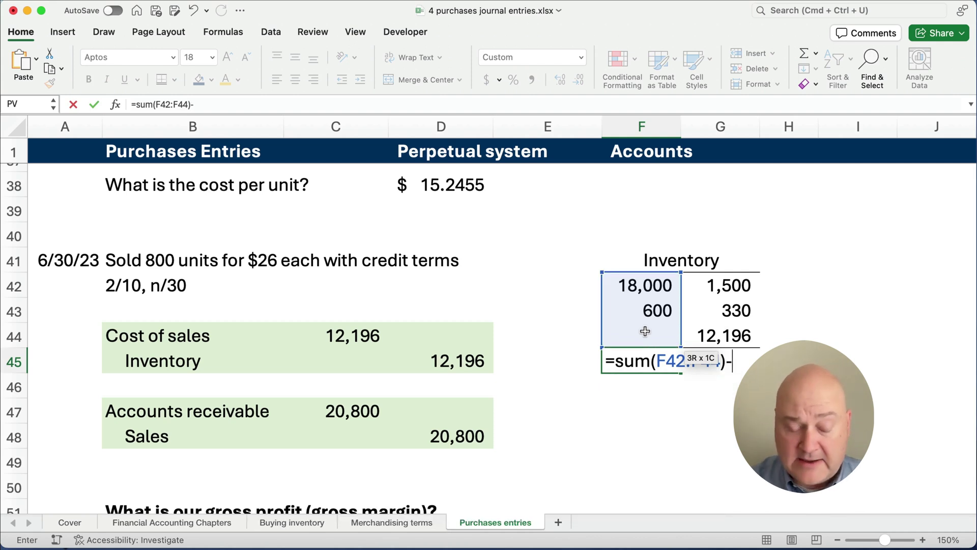
pyautogui.write('sum(')
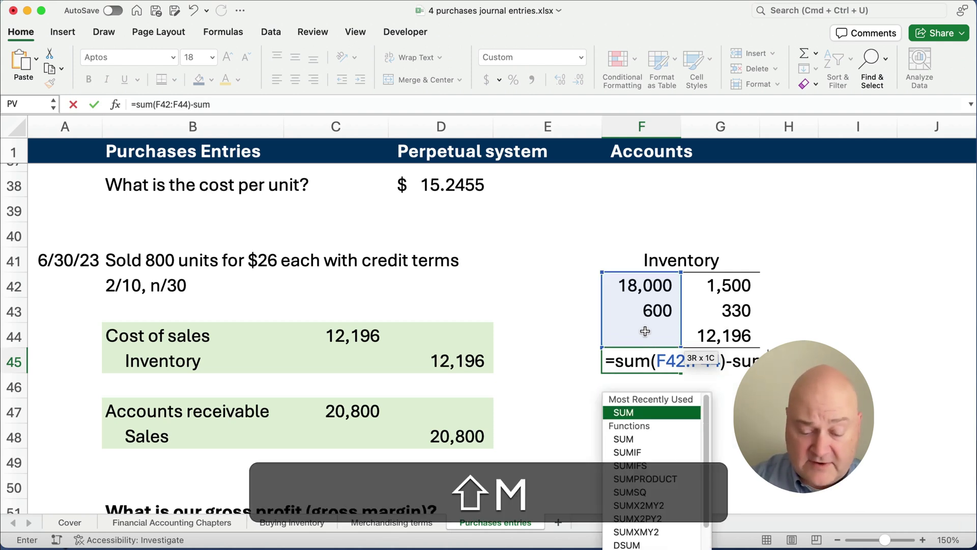
pyautogui.moveTo(698, 285); pyautogui.dragTo(706, 329)
pyautogui.write(')')
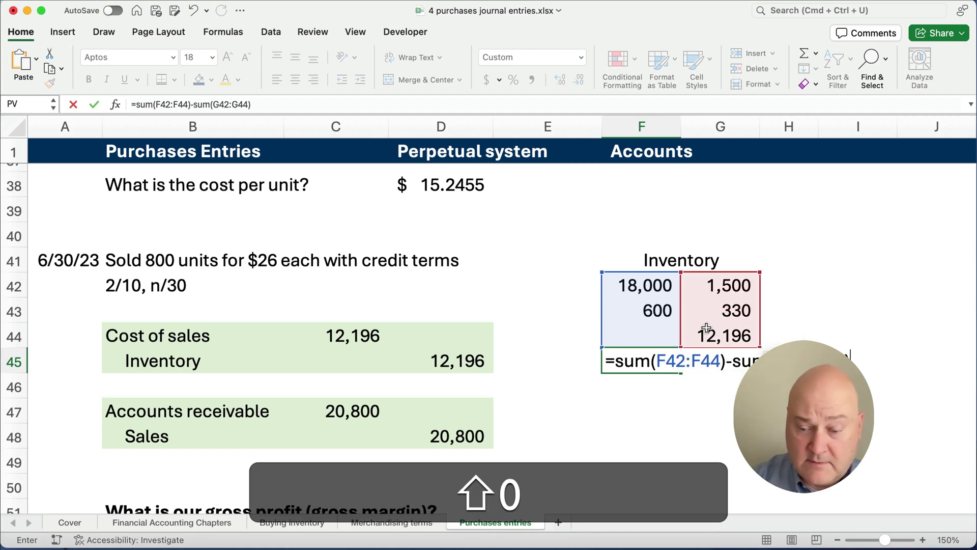
pyautogui.press('Return')
pyautogui.press('Up')
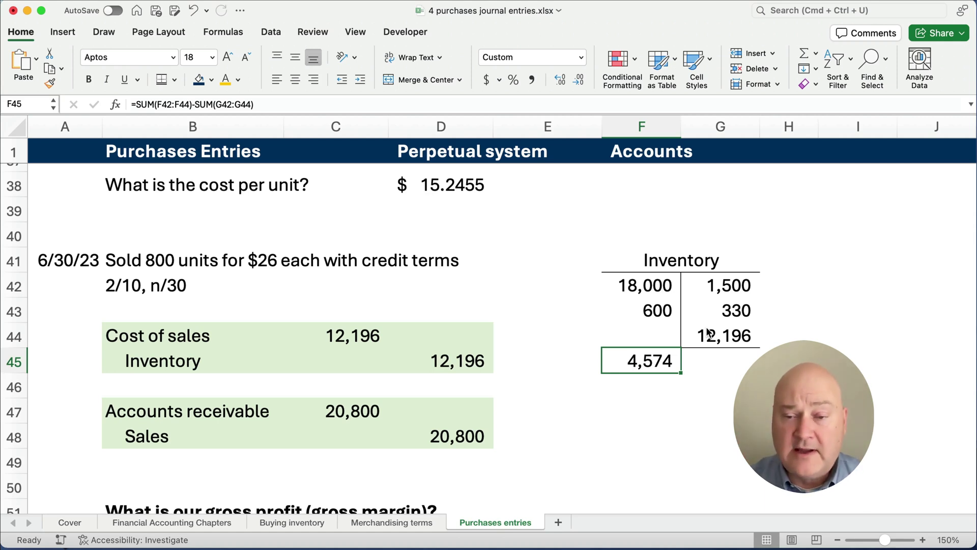
pyautogui.click(644, 391)
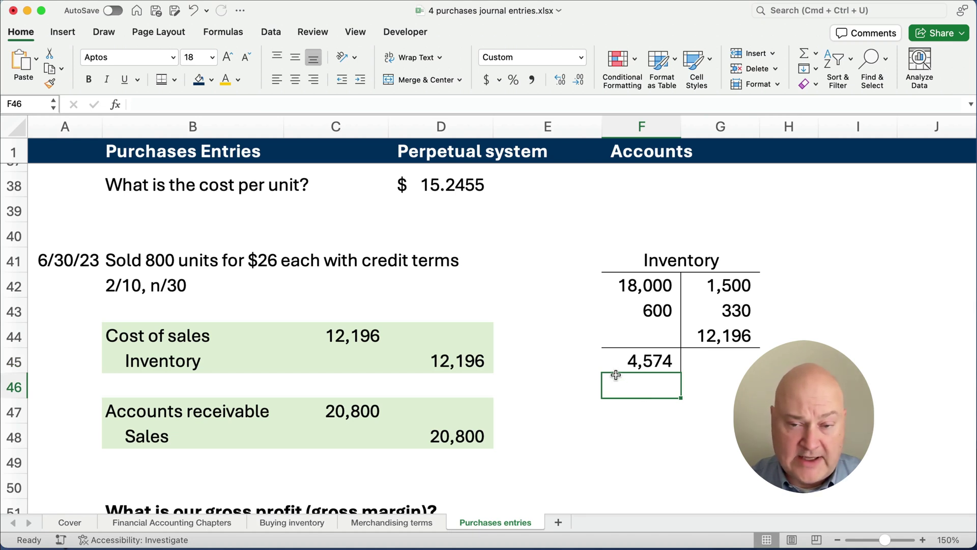
# - Link Net Sales in D53 of the gross profit calculation to the Sales credit with =D48
pyautogui.scroll(-8, 551, 399)
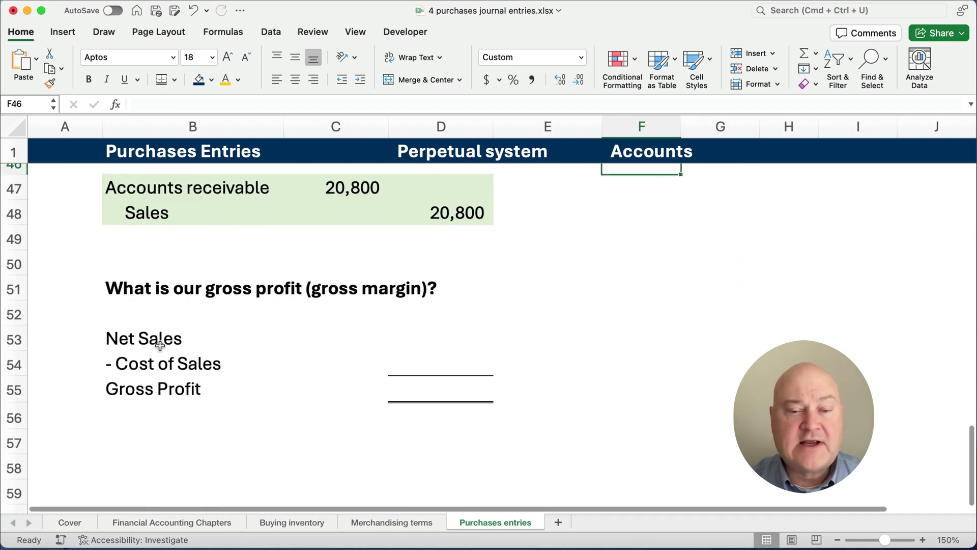
pyautogui.click(467, 344)
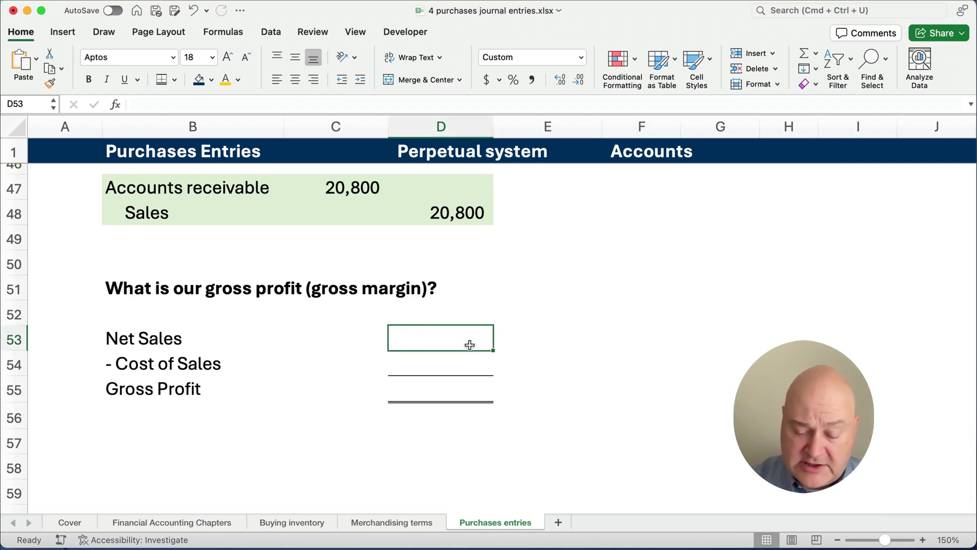
pyautogui.write('=')
pyautogui.scroll(3, 397, 391)
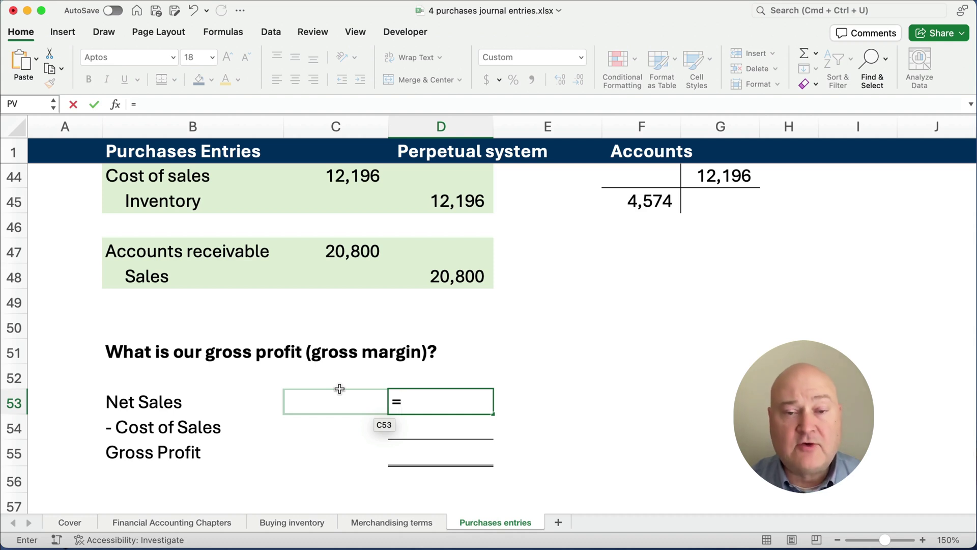
pyautogui.scroll(1, 338, 380)
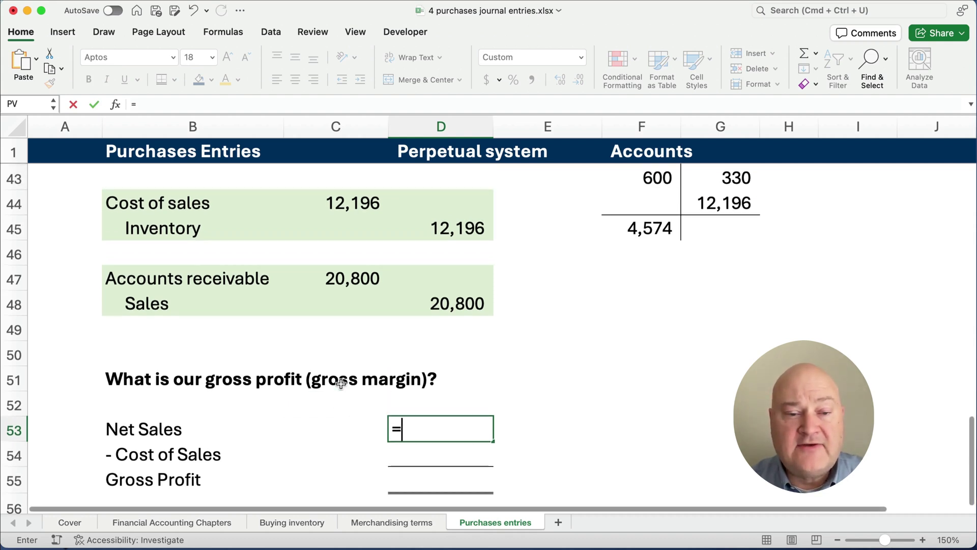
pyautogui.click(432, 308)
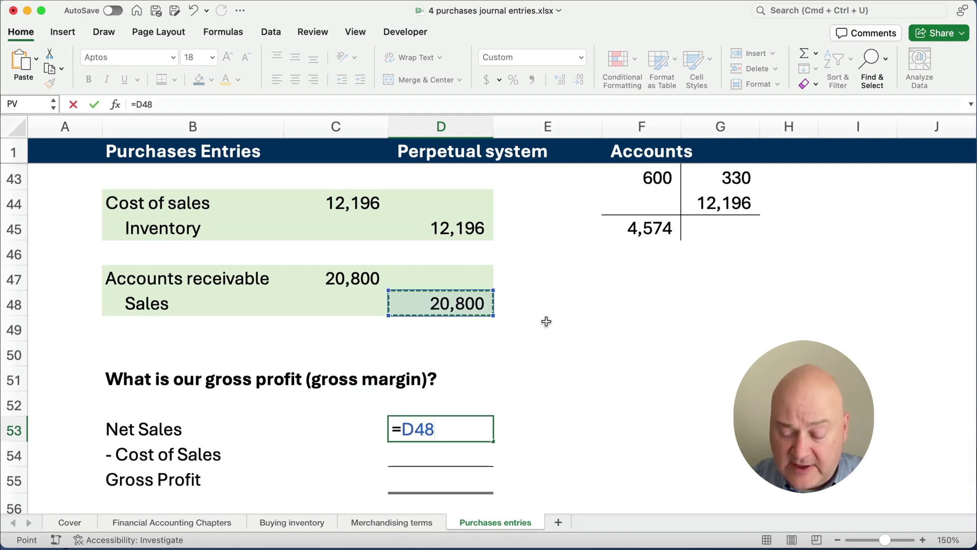
pyautogui.press('Return')
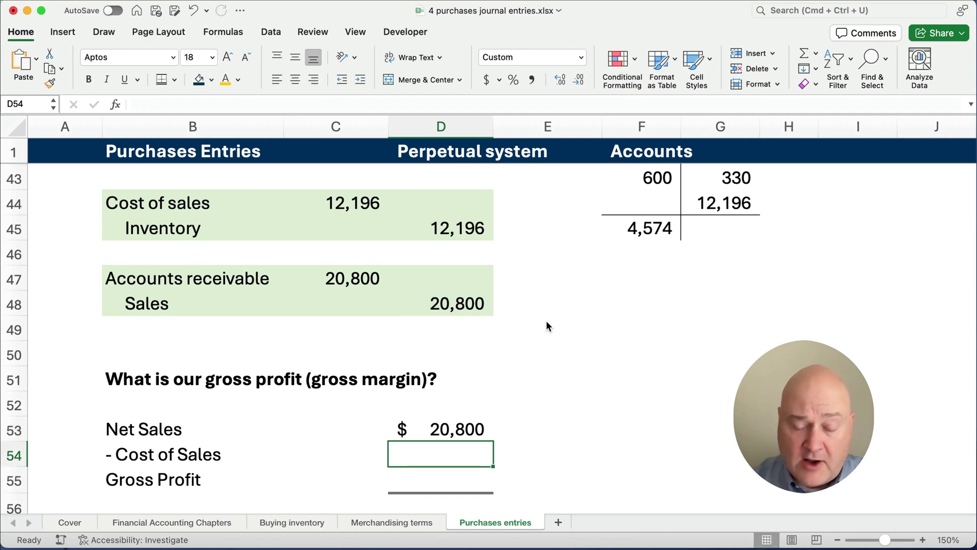
# - Link Cost of Sales in D54 to the Cost of sales debit in C44 of the sale entry
pyautogui.write('=')
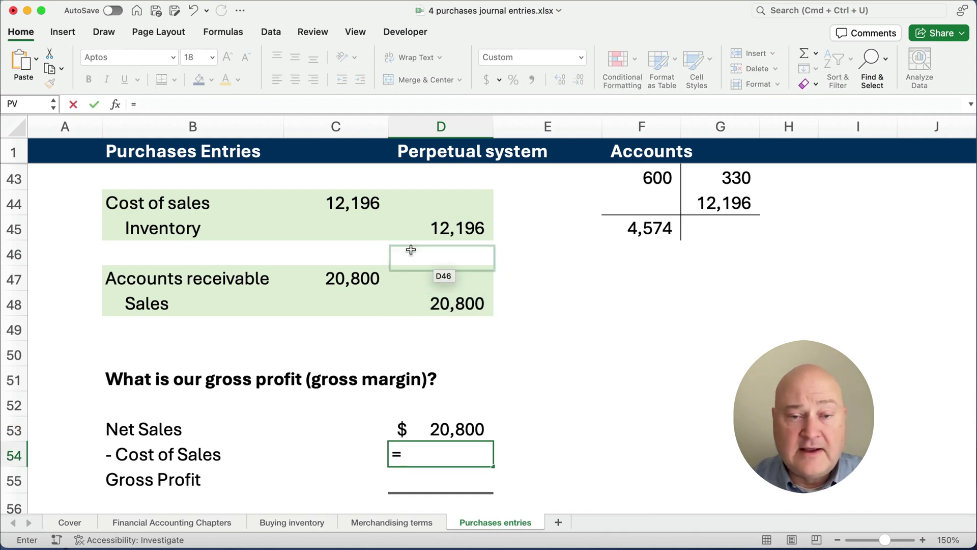
pyautogui.click(337, 208)
pyautogui.press('Return')
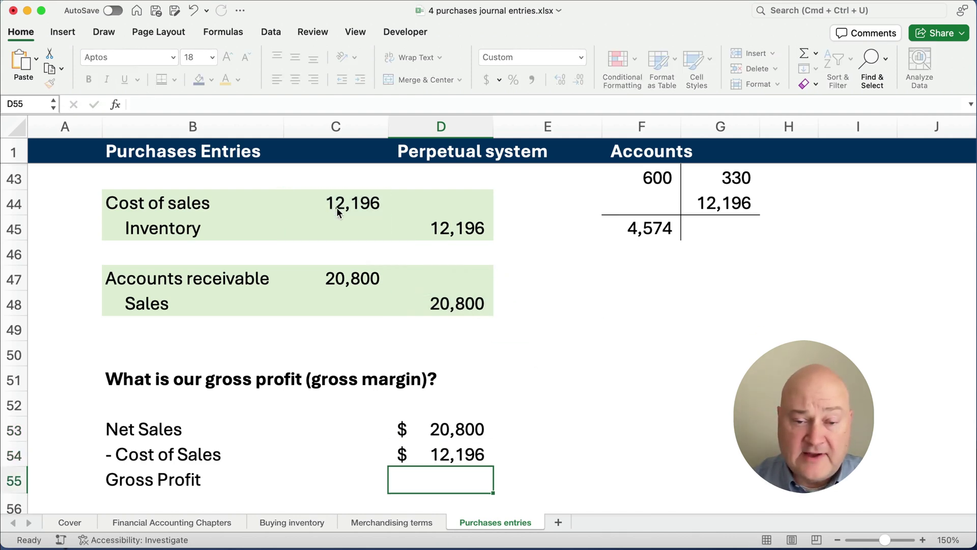
# - Calculate Gross Profit in D55 as net sales less cost of sales with =D53-D54
pyautogui.write('=')
pyautogui.press('Up')
pyautogui.press('Up')
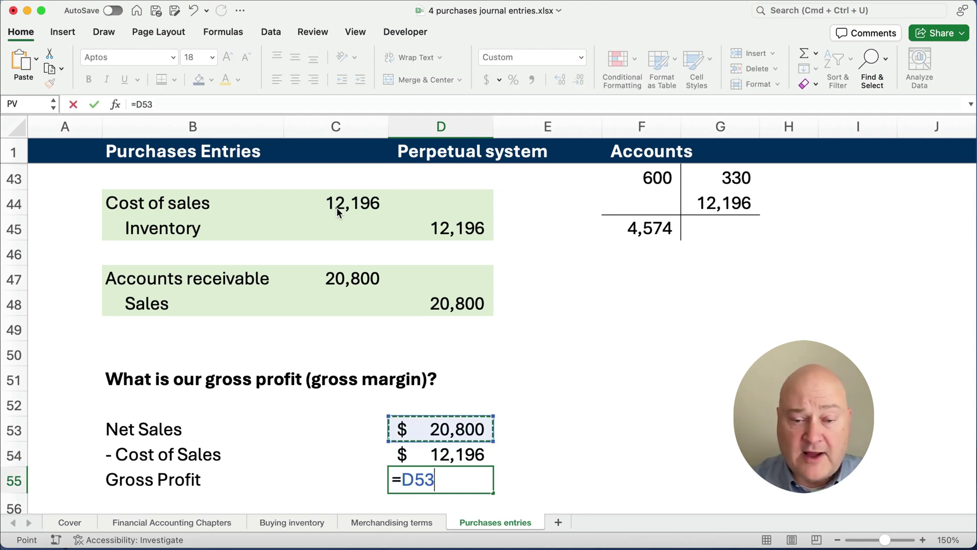
pyautogui.write('-')
pyautogui.press('Up')
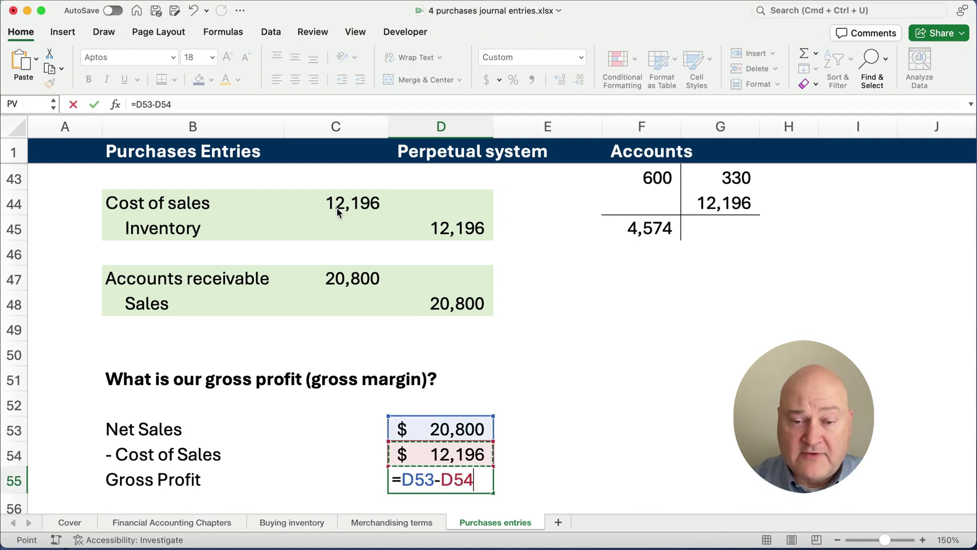
pyautogui.press('Return')
pyautogui.scroll(-3, 251, 388)
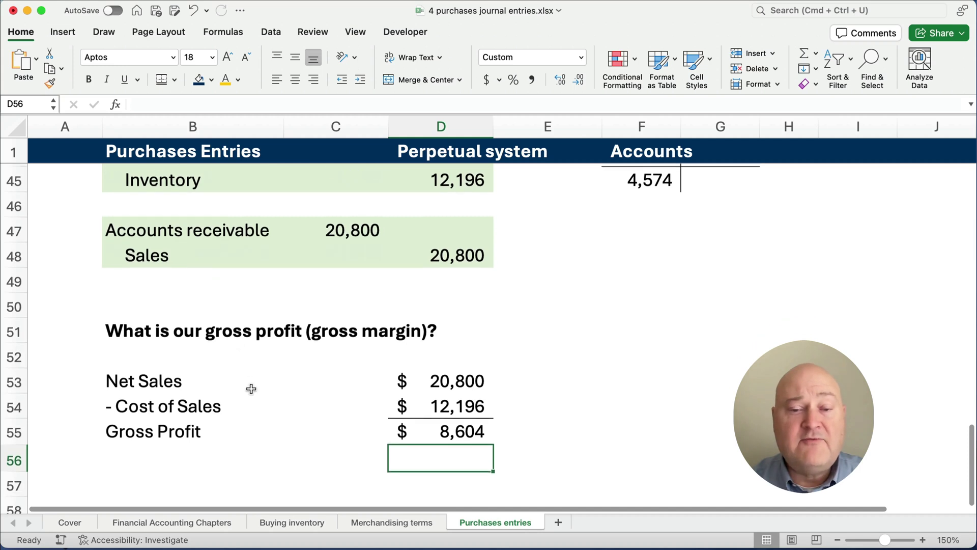